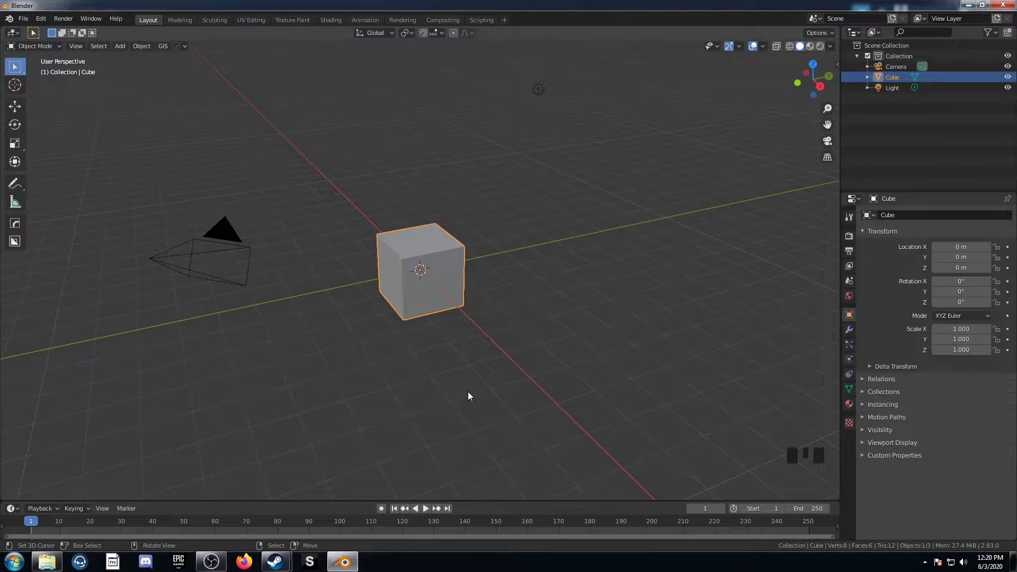
- Flatten the default cube to a scale of 0.1 along Z and apply its scale
text(sz)
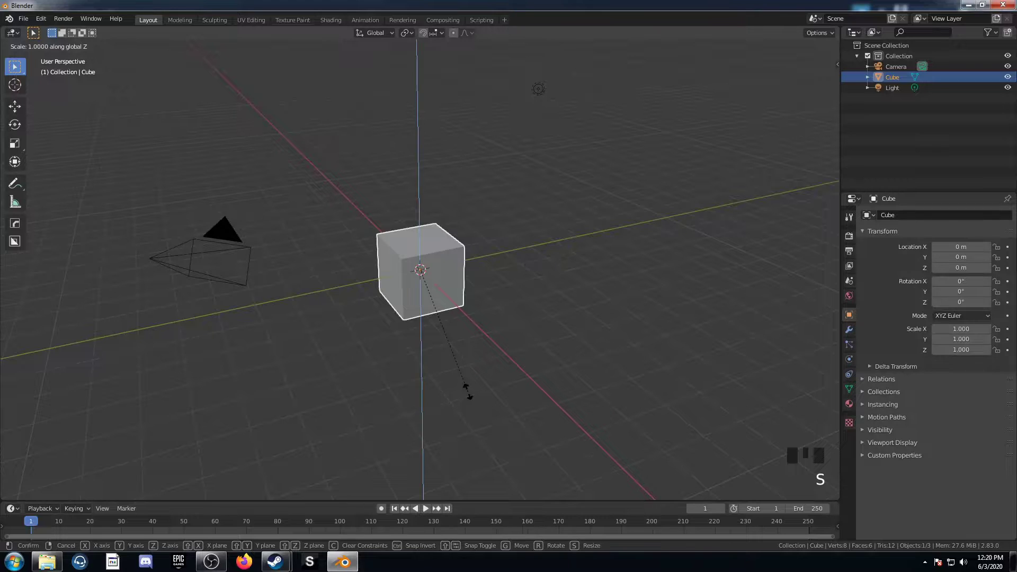
text(.1)
click(467, 391)
scroll(468, 392, up, 3)
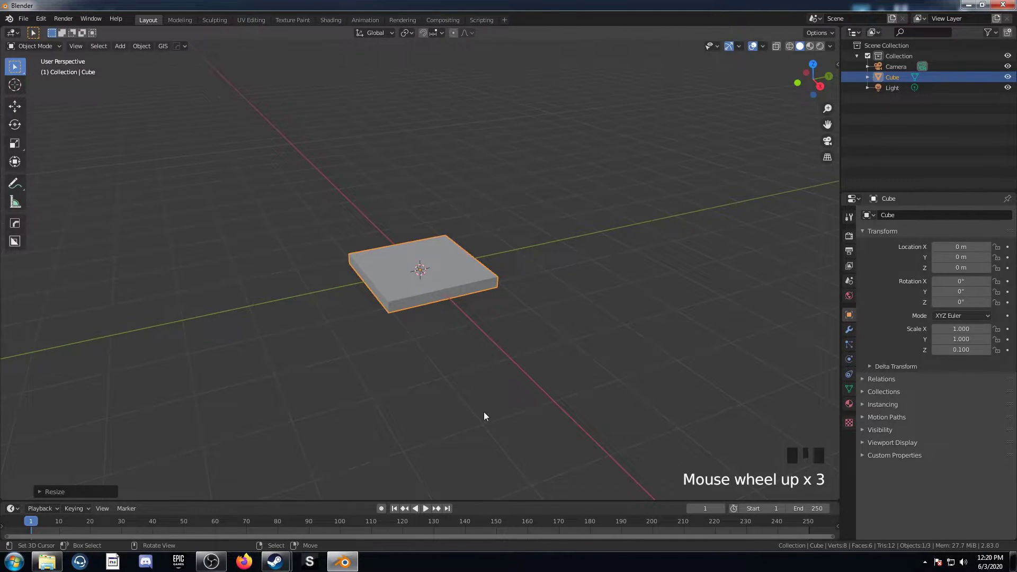
key(ctrl+a)
click(475, 406)
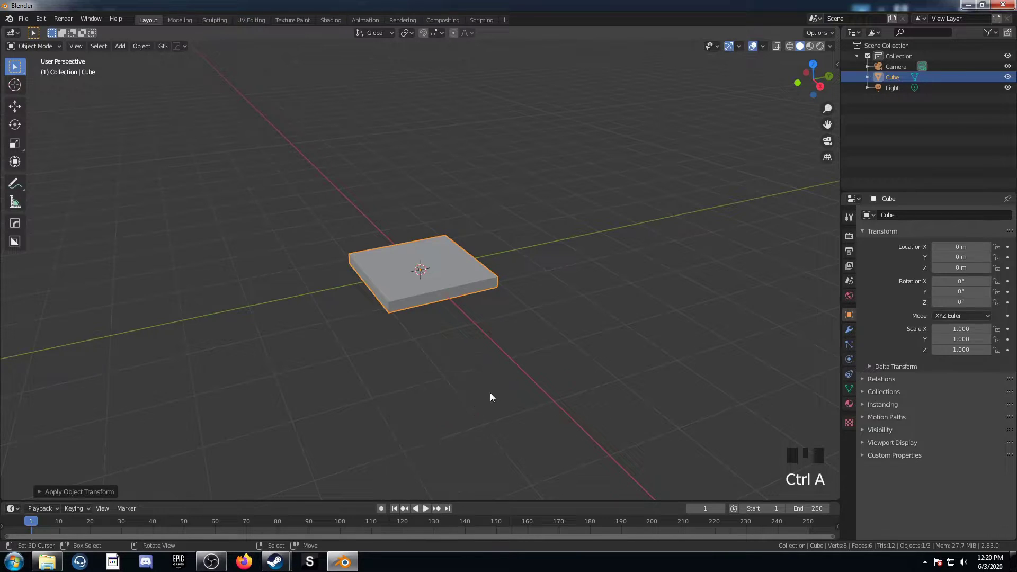
- Add a Bevel modifier to the flattened cube and set it to 5 segments
click(849, 330)
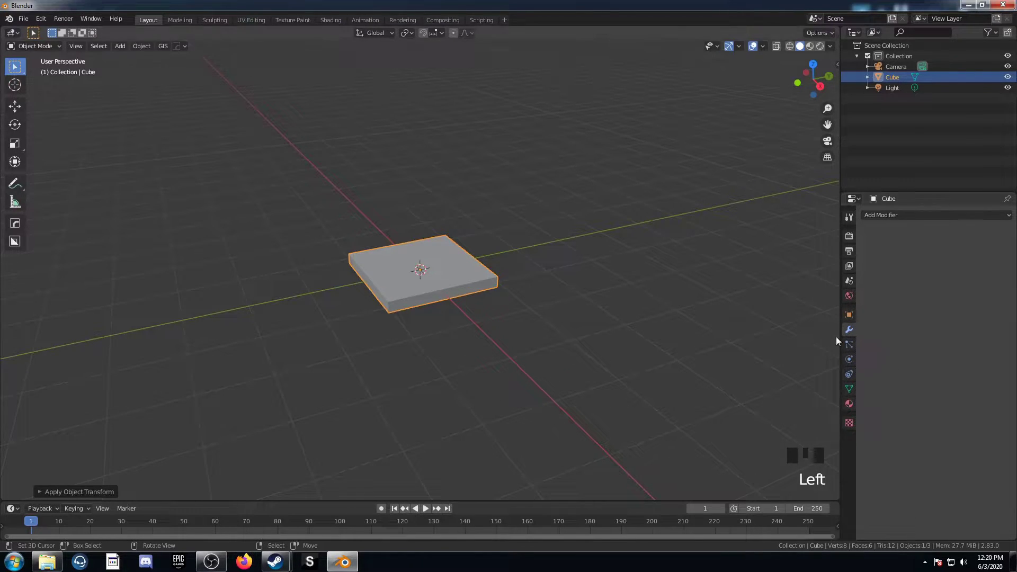
click(917, 216)
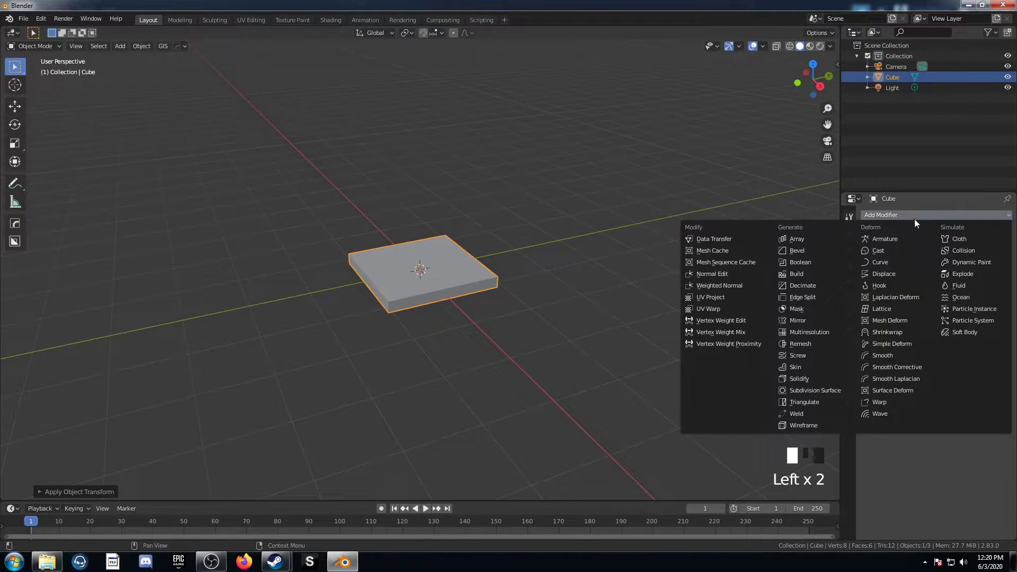
click(825, 251)
click(923, 320)
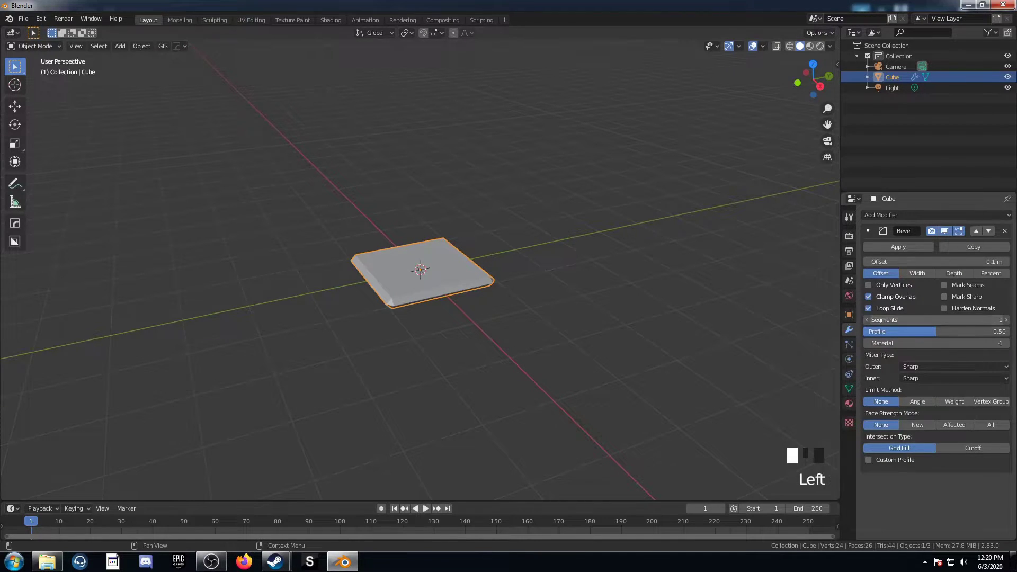
text(5)
key(Return)
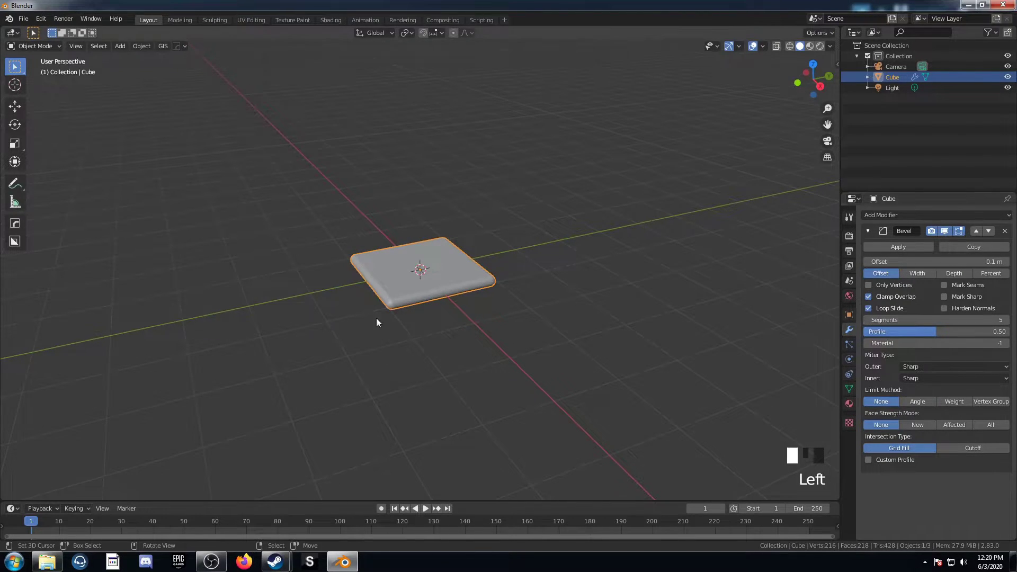
- Shade the slab smooth and display it from the top with rendered shading
key(w)
click(403, 287)
scroll(405, 296, up, 3)
middle_drag(421, 336, 416, 338)
key(KP_7)
key(z)
click(95, 31)
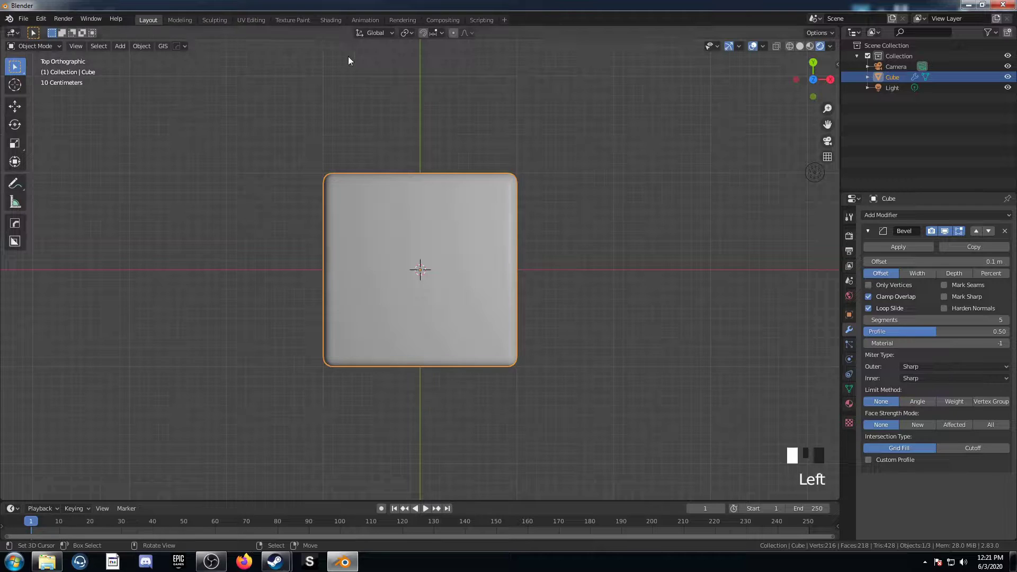
- Split the 3D viewport, turn the new area into a Shader Editor and hide its sidebar
drag(2, 28, 410, 50)
click(11, 32)
click(49, 107)
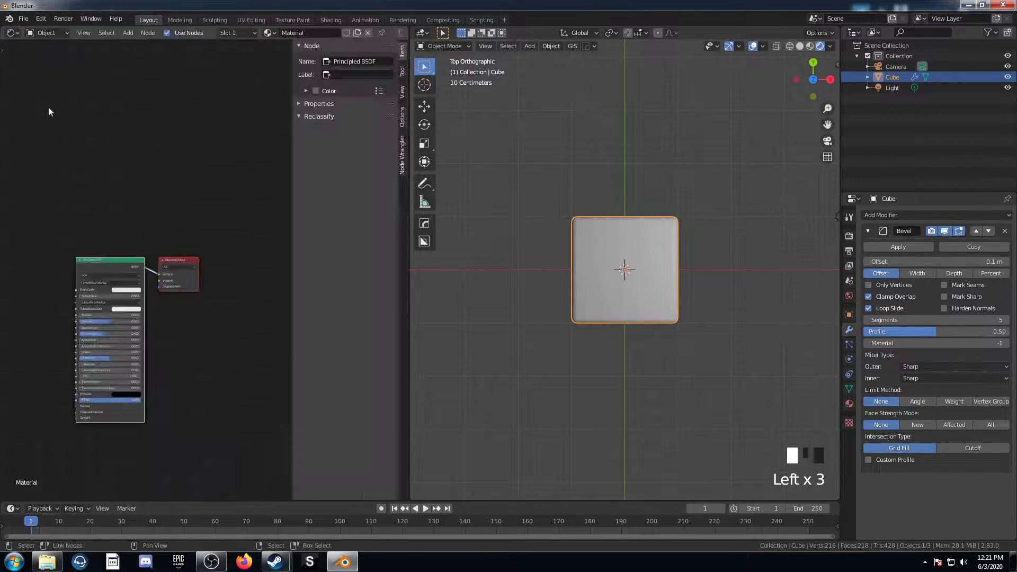
key(n)
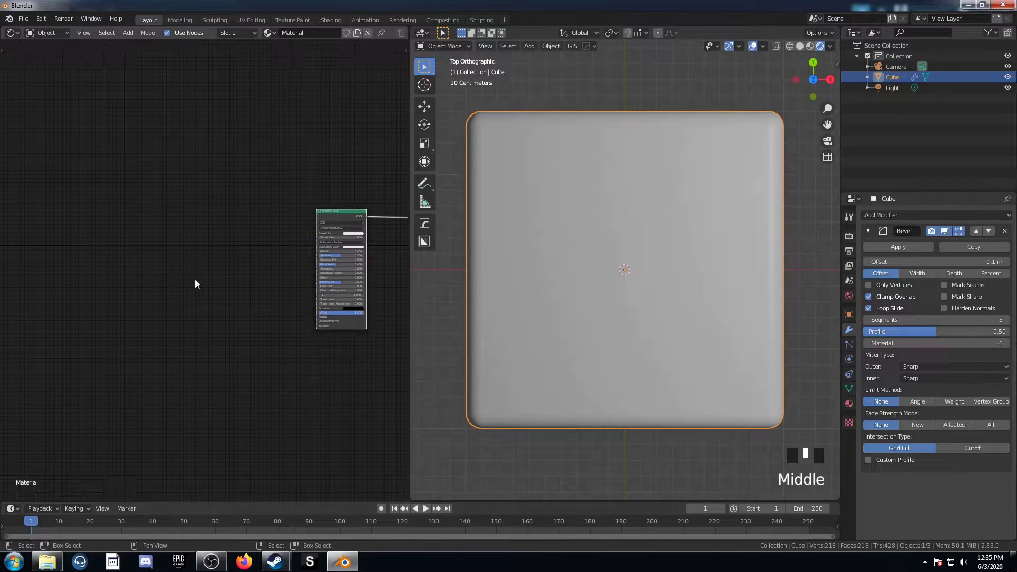
- Add a Voronoi Texture node beside the Principled BSDF and set its feature to F2
key(shift+a)
click(173, 275)
text(co)
key(BackSpace)
key(BackSpace)
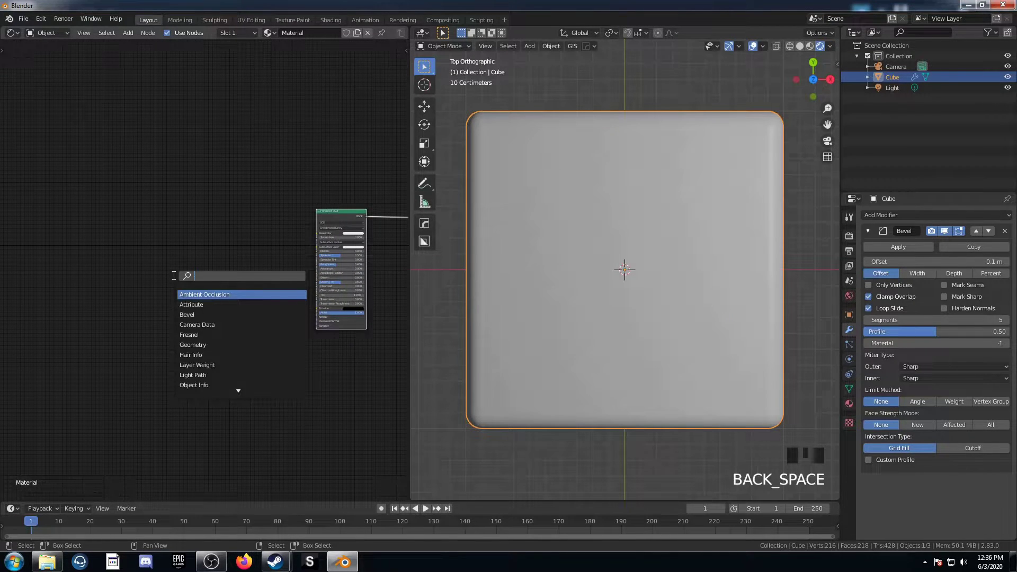
text(vor)
key(Return)
click(173, 275)
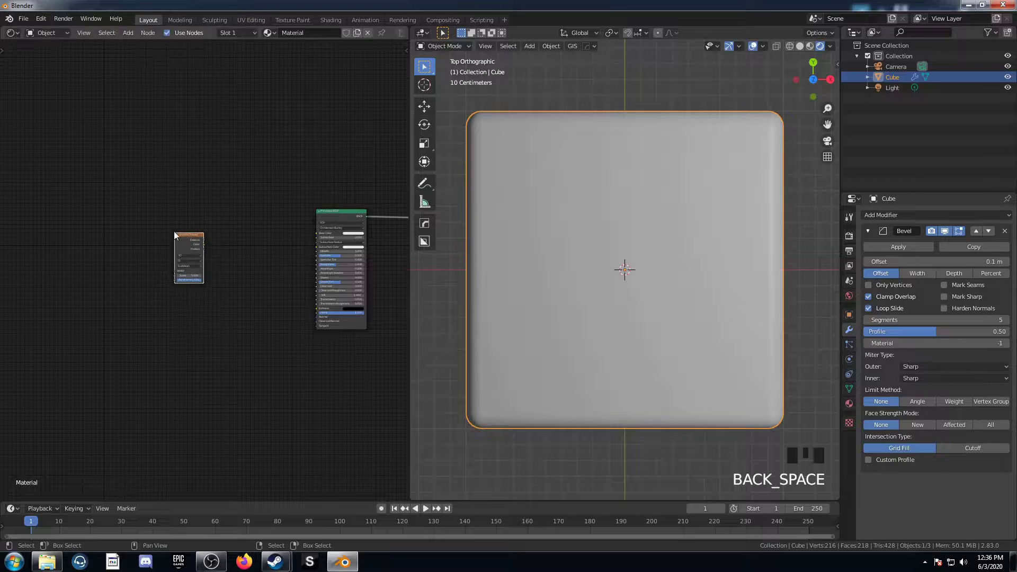
scroll(177, 239, up, 6)
click(173, 257)
click(178, 270)
scroll(182, 288, up, 5)
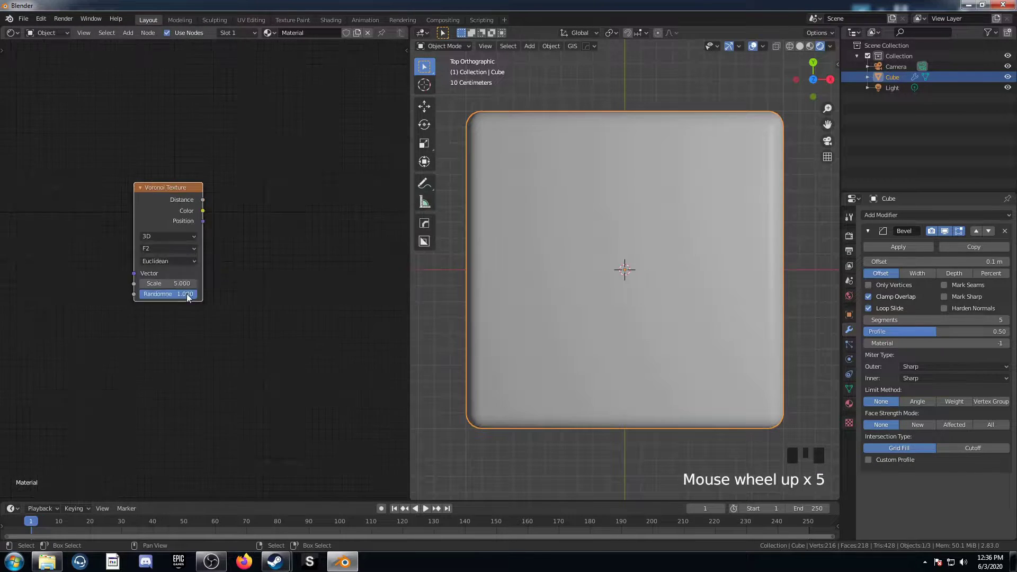
- Add a ColorRamp node, feed the Voronoi Distance into its Fac, and preview the ramp on the slab
key(shift+a)
click(275, 247)
text(colorr)
key(Return)
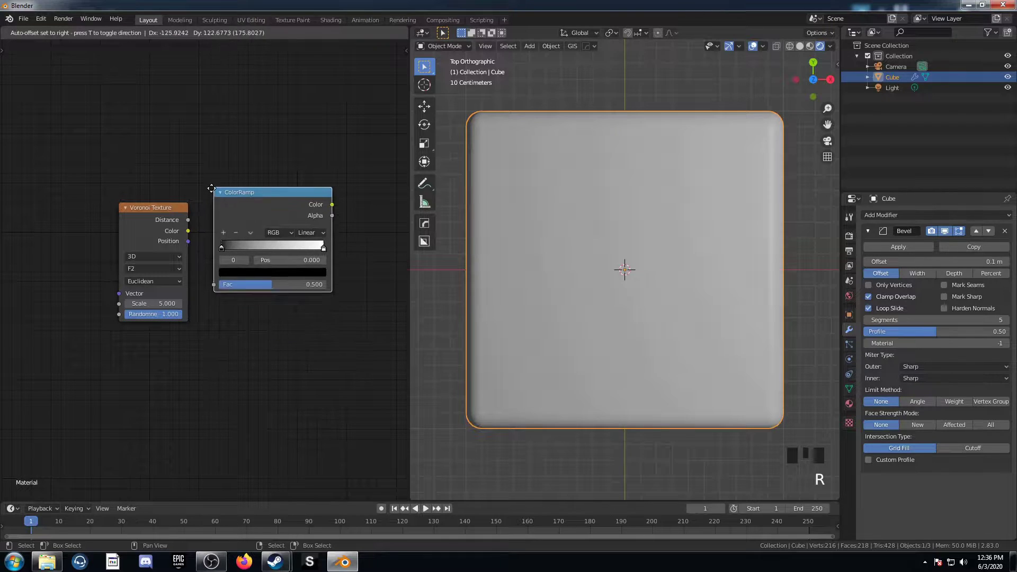
click(217, 185)
drag(188, 219, 221, 279)
ctrl+shift+click(278, 195)
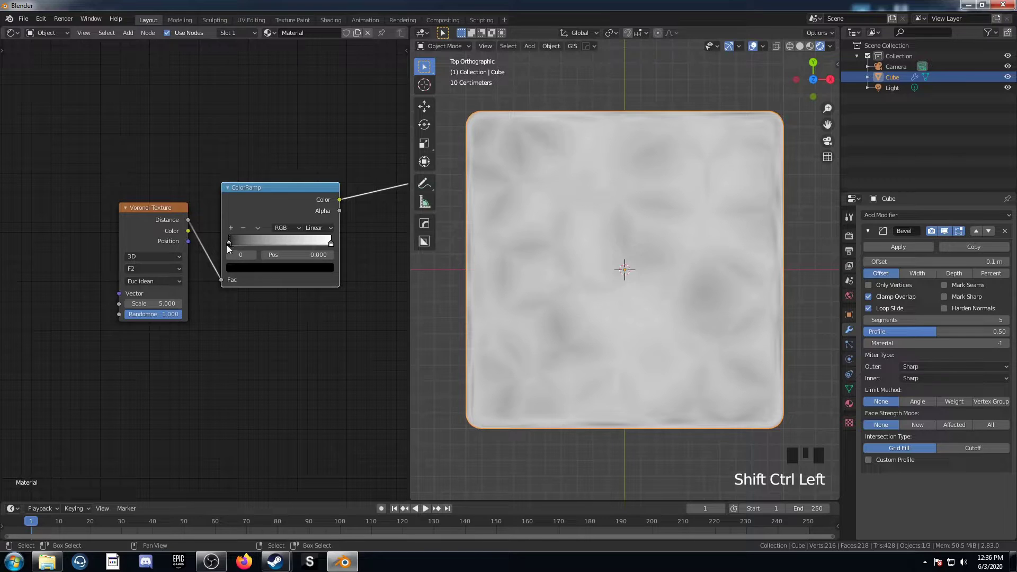
- Move the ColorRamp's black stop to about 0.632 and shift the Voronoi Texture node away from the ramp
drag(229, 243, 291, 247)
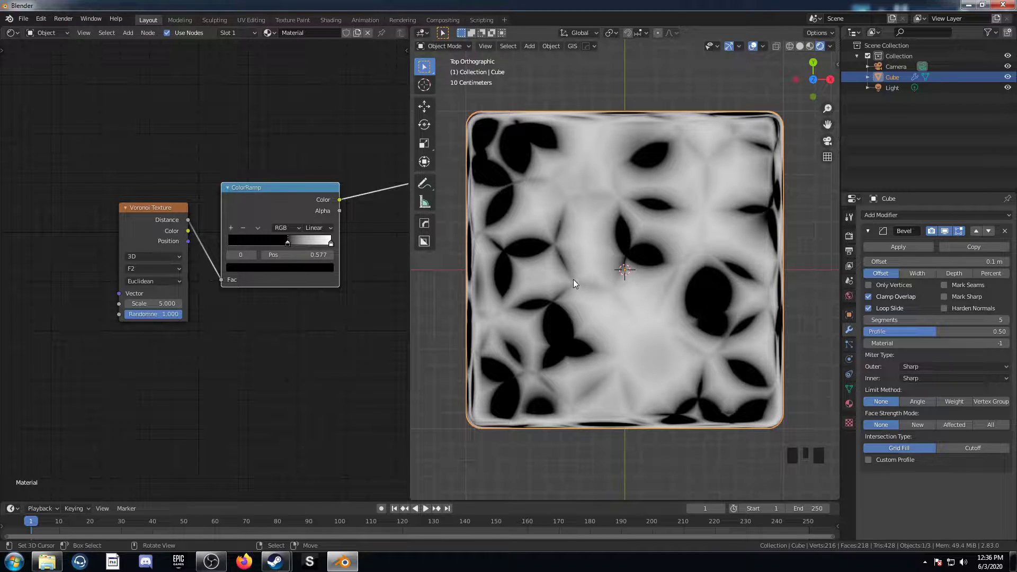
drag(288, 242, 294, 246)
scroll(95, 358, down, 4)
middle_drag(95, 358, 168, 358)
drag(223, 246, 201, 245)
- Add Texture Coordinate and Mapping nodes to the Voronoi Texture and connect the Object output to the Mapping vector
middle_drag(132, 329, 199, 339)
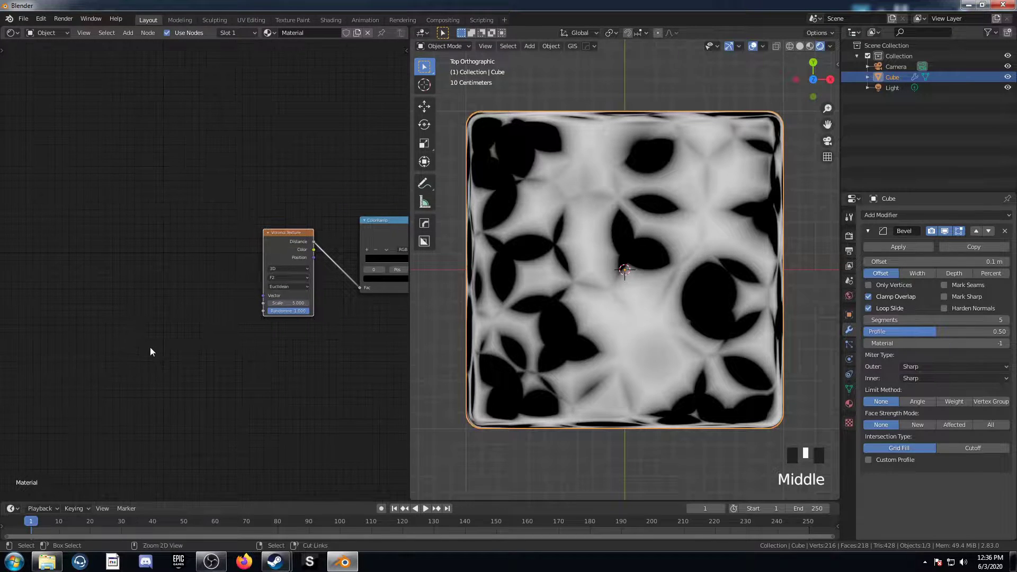
key(ctrl+t)
middle_drag(52, 261, 154, 262)
drag(144, 218, 227, 340)
middle_drag(239, 261, 160, 268)
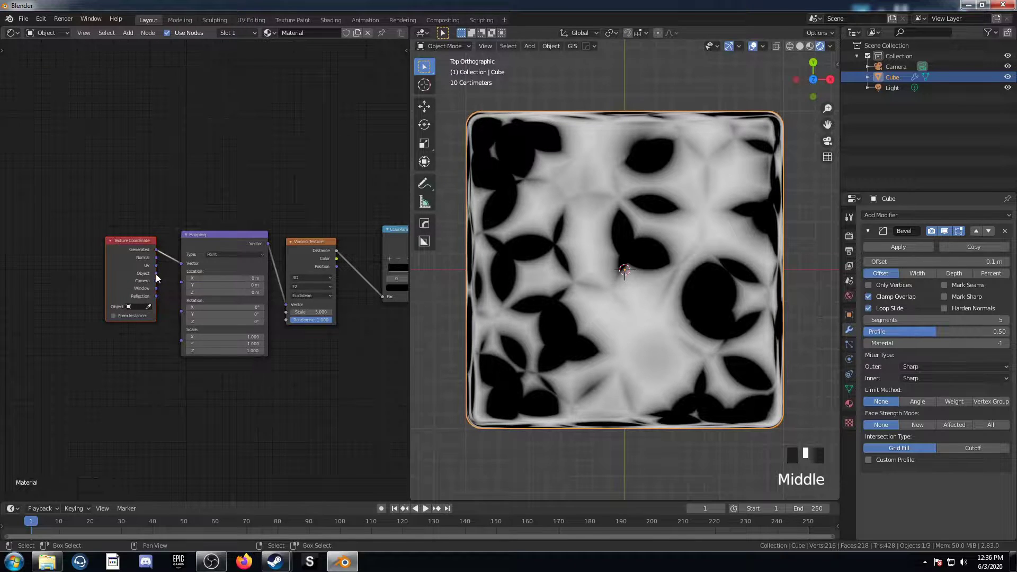
drag(156, 275, 181, 263)
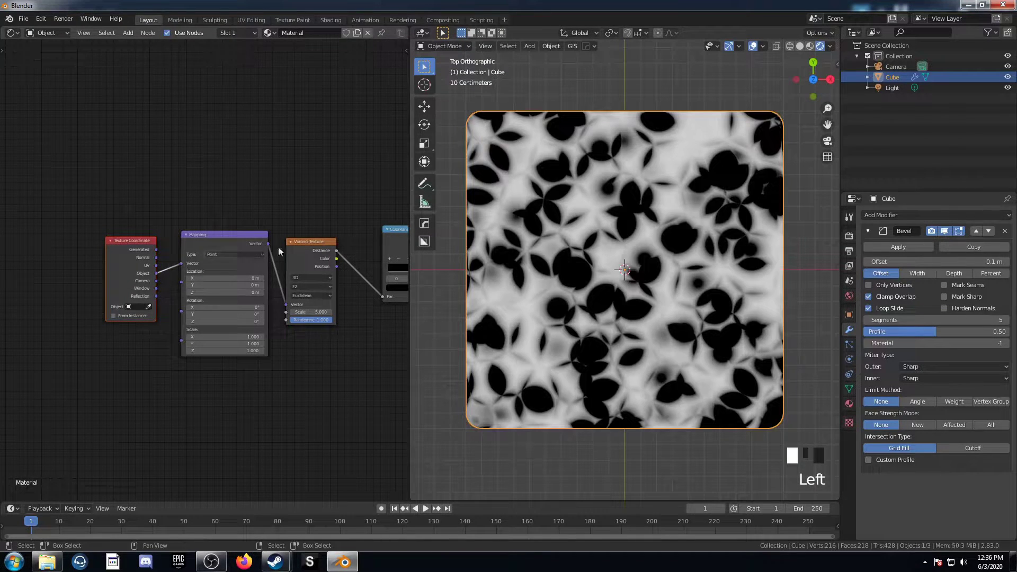
- Duplicate the Voronoi Texture between Texture Coordinate and Mapping, set it to F1, and feed its Distance into Mapping
click(313, 247)
key(shift+d)
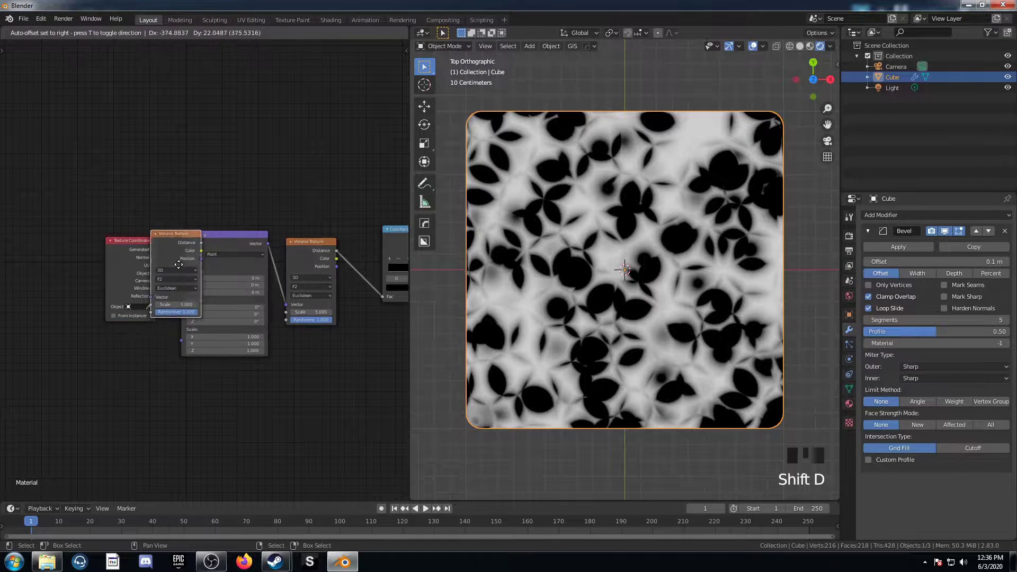
click(212, 263)
click(217, 278)
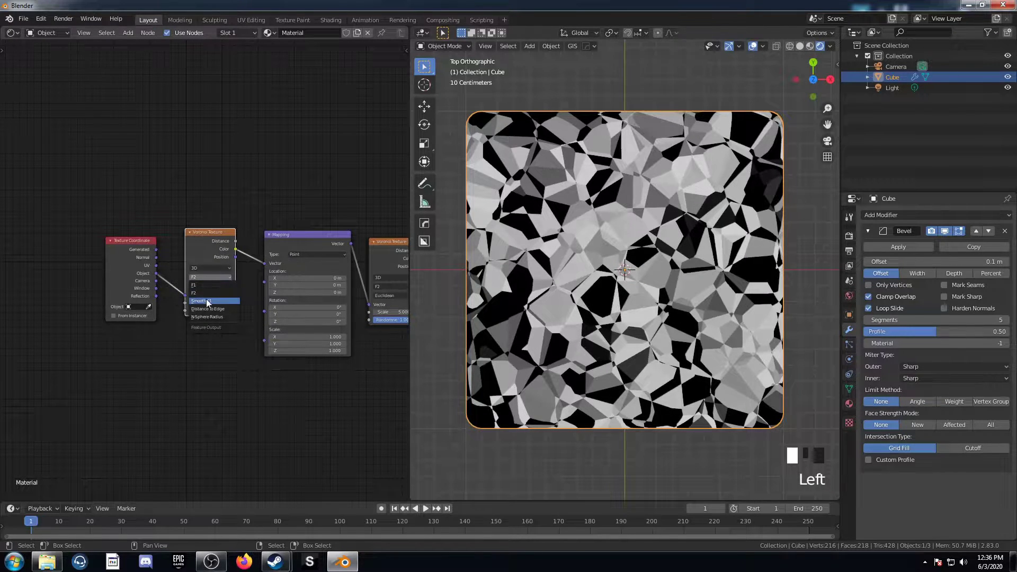
click(205, 282)
drag(234, 241, 191, 178)
- Insert a Mix node between the first Voronoi Texture and Mapping, and connect the Object coordinates to Color2
key(shift+a)
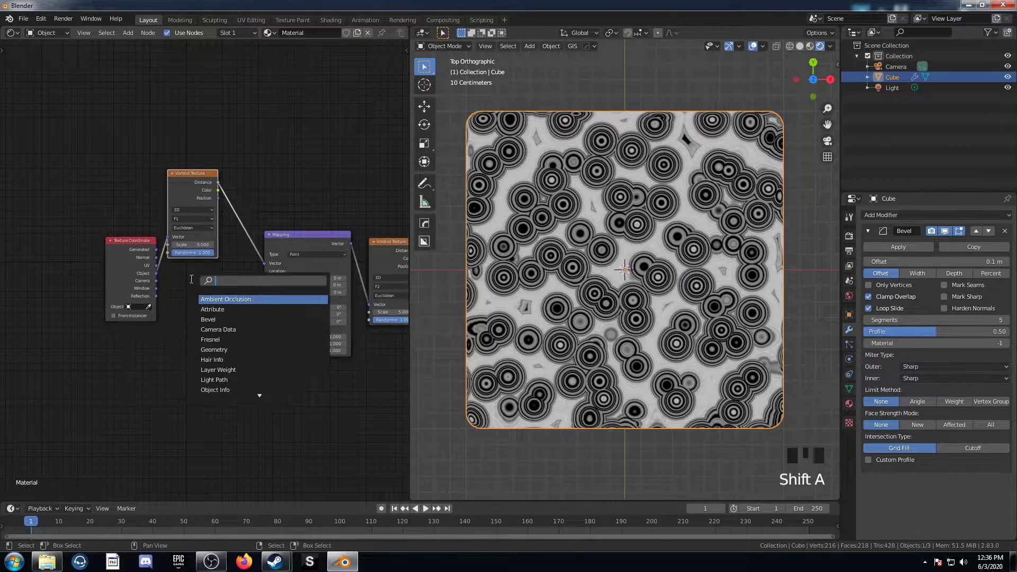
click(190, 280)
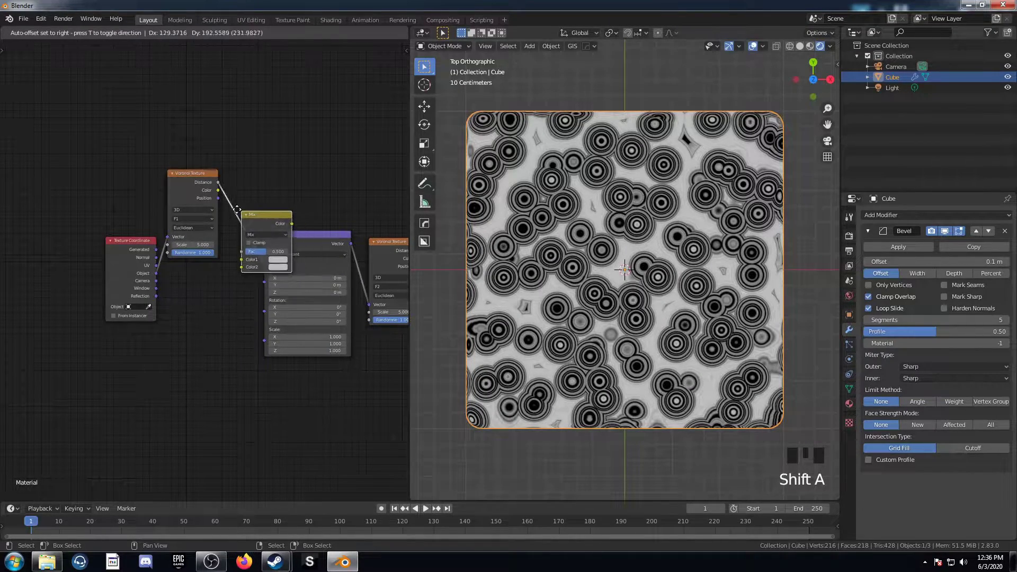
click(242, 210)
drag(156, 273, 247, 267)
drag(127, 244, 101, 240)
scroll(222, 318, up, 3)
middle_drag(250, 344, 184, 375)
- Try the Mix node's factor at 0.833, 1.000 and 0.000 while spacing out the nodes
mouse_move(229, 279)
mouse_down()
mouse_move(250, 280)
mouse_move(240, 279)
mouse_up()
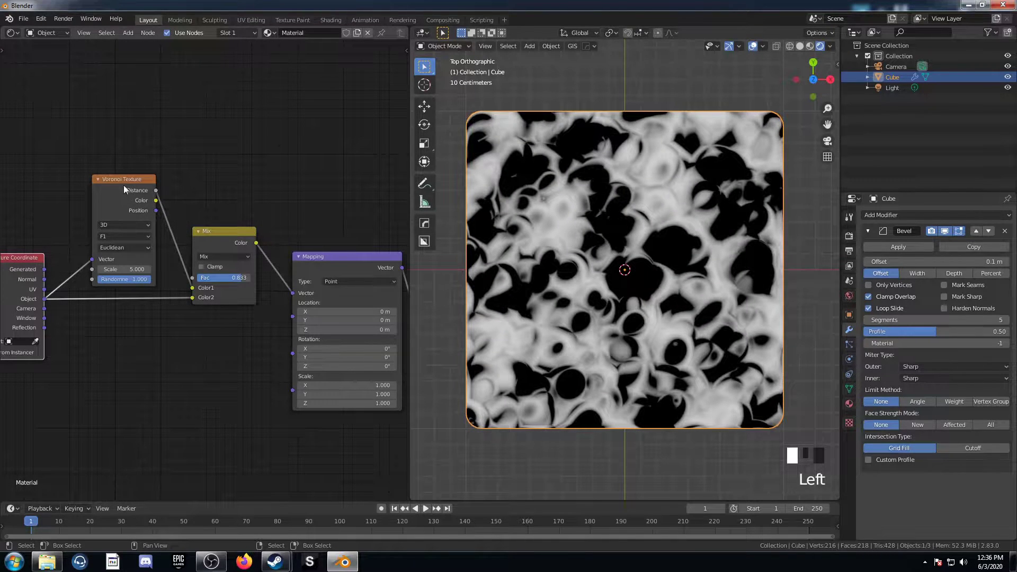
drag(124, 186, 117, 189)
scroll(205, 339, down, 4)
middle_drag(204, 342, 131, 356)
click(301, 288)
middle_drag(83, 315, 143, 301)
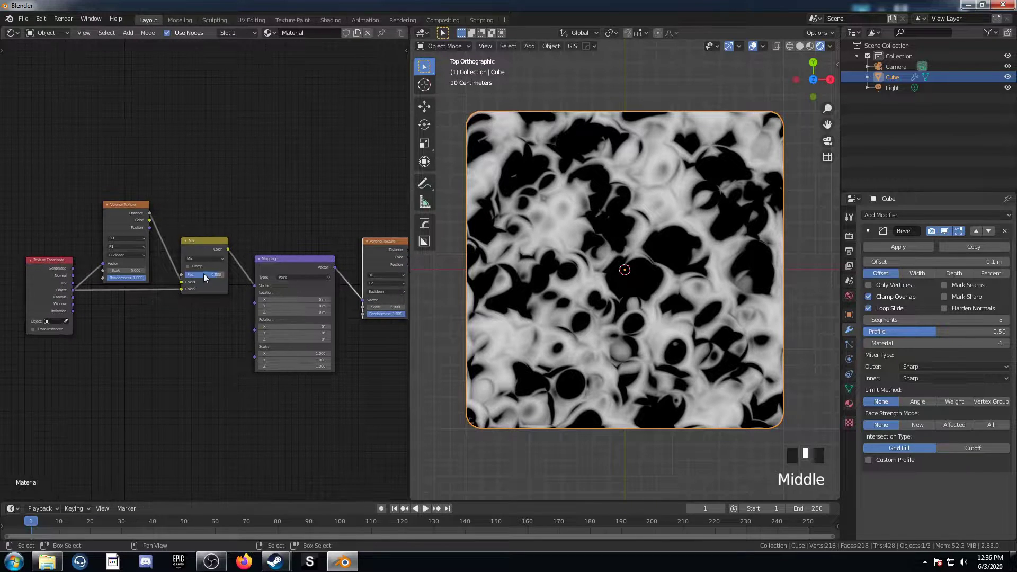
drag(202, 276, 213, 275)
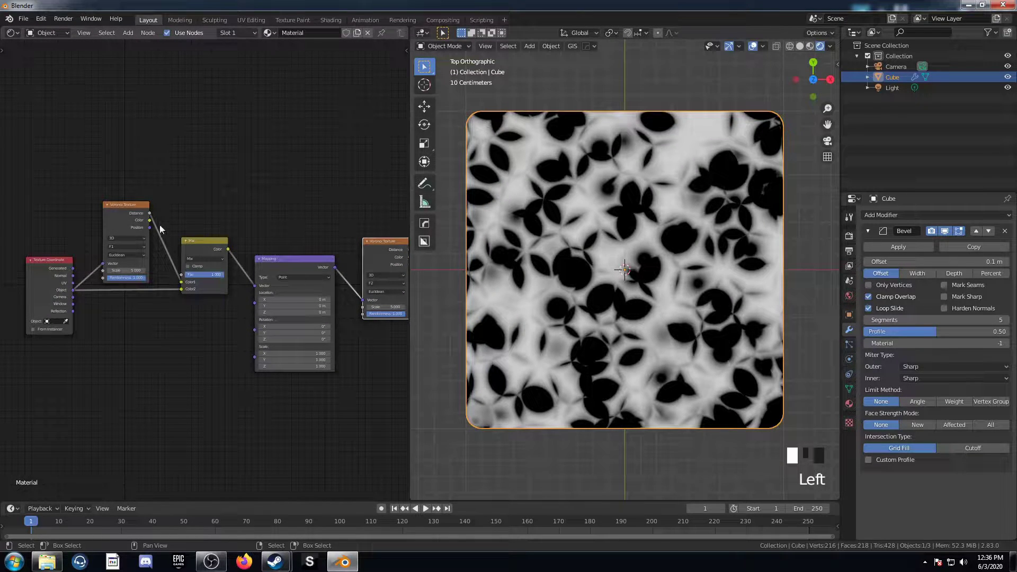
drag(126, 215, 127, 183)
drag(217, 275, 185, 275)
mouse_move(123, 187)
mouse_down()
mouse_move(115, 172)
mouse_move(130, 179)
mouse_up()
- Set the Mix node's factor to 0.9
scroll(186, 320, up, 4)
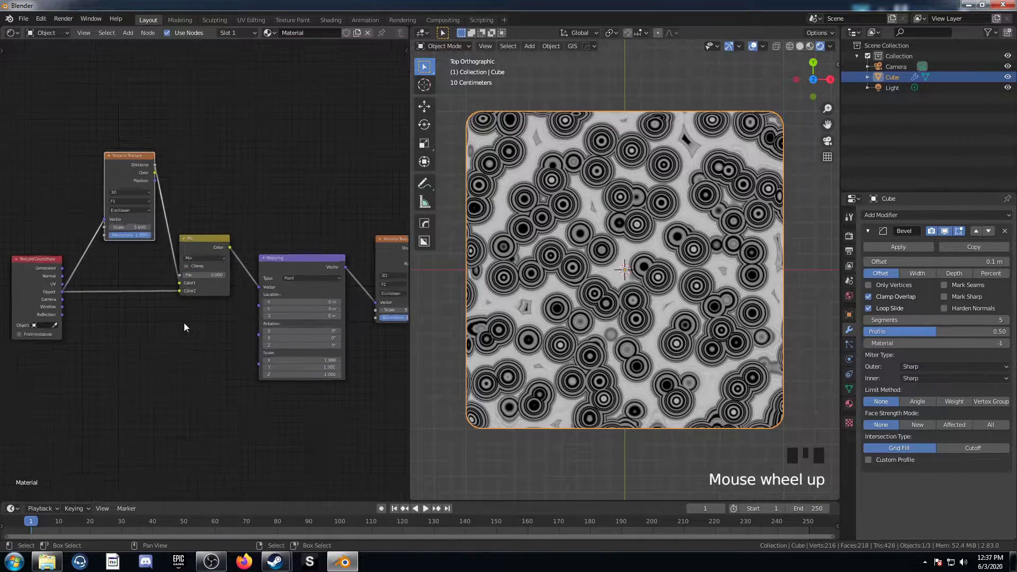
click(207, 276)
text(0.9)
key(Return)
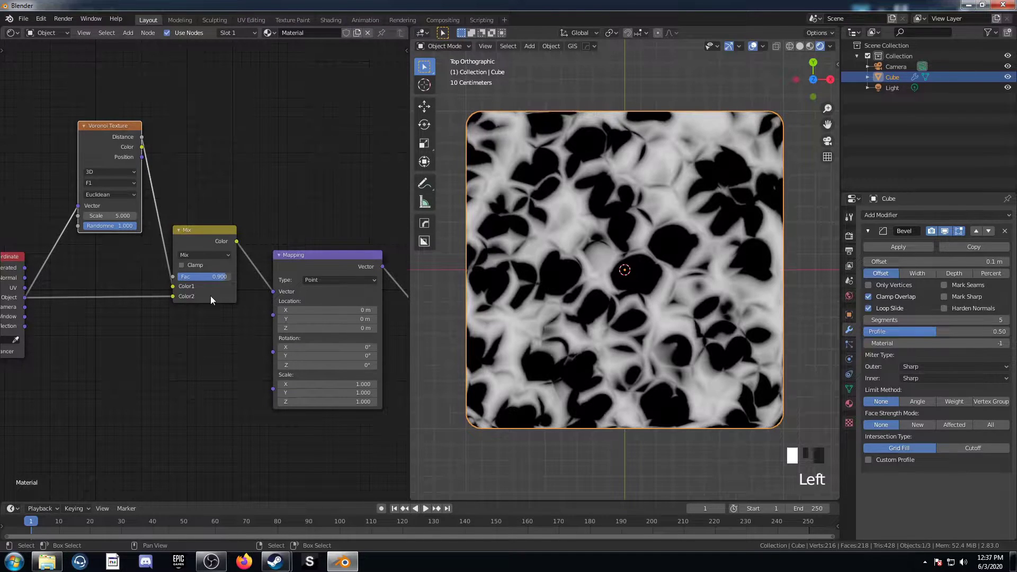
- Set the scale of the F1 Voronoi Texture feeding the Mix node to 1.8
scroll(72, 237, up, 2)
middle_drag(72, 237, 166, 279)
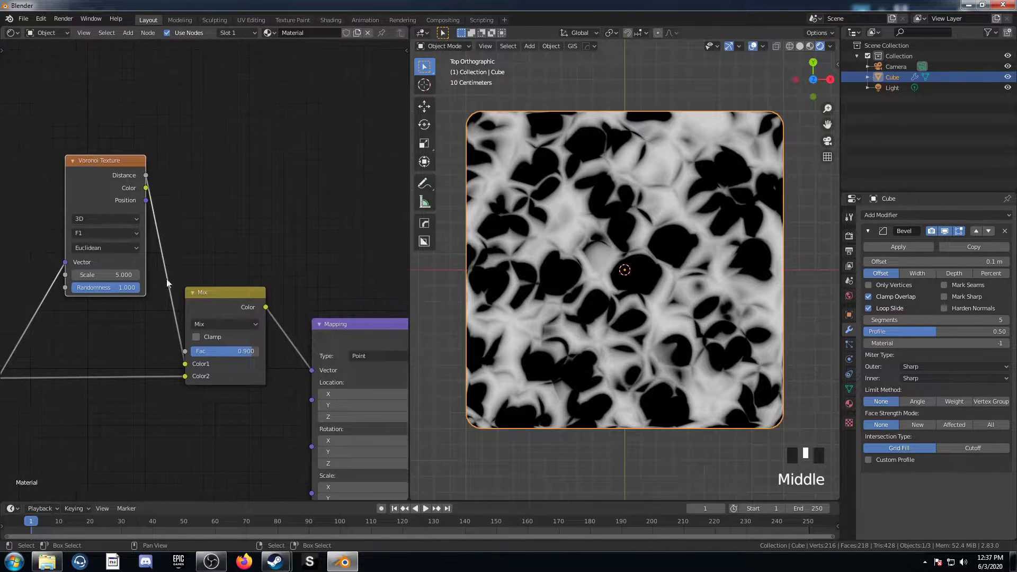
click(114, 276)
text(1.8)
key(Return)
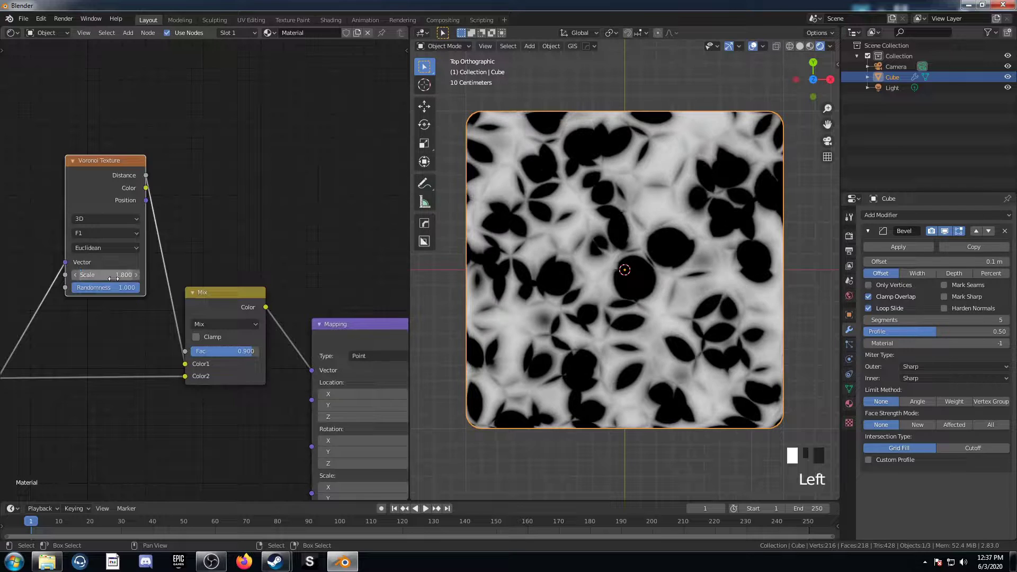
- Set the scale of the F2 Voronoi Texture feeding the ColorRamp to 8.2
scroll(113, 280, down, 5)
middle_drag(197, 353, 141, 393)
scroll(144, 345, up, 8)
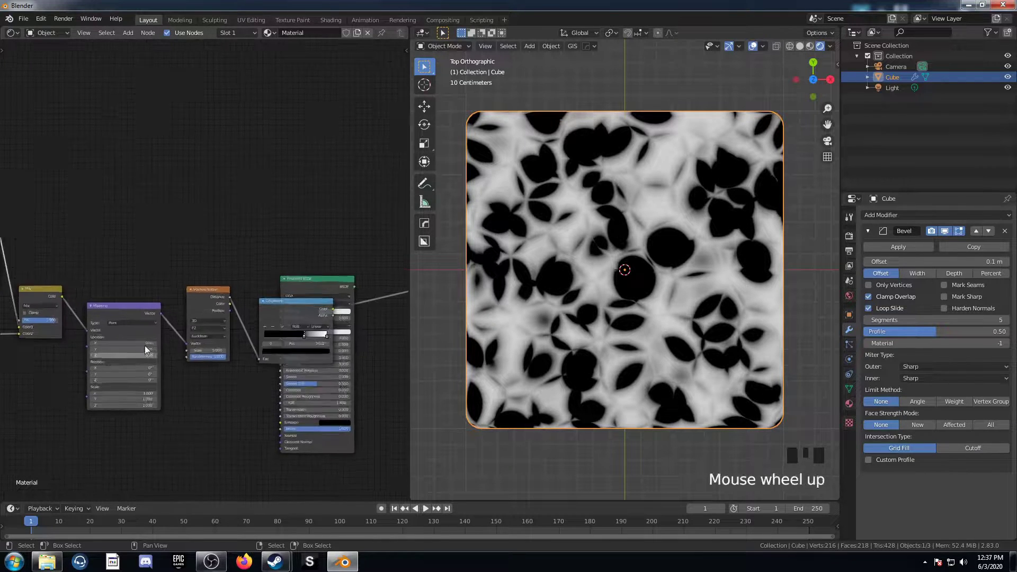
click(218, 408)
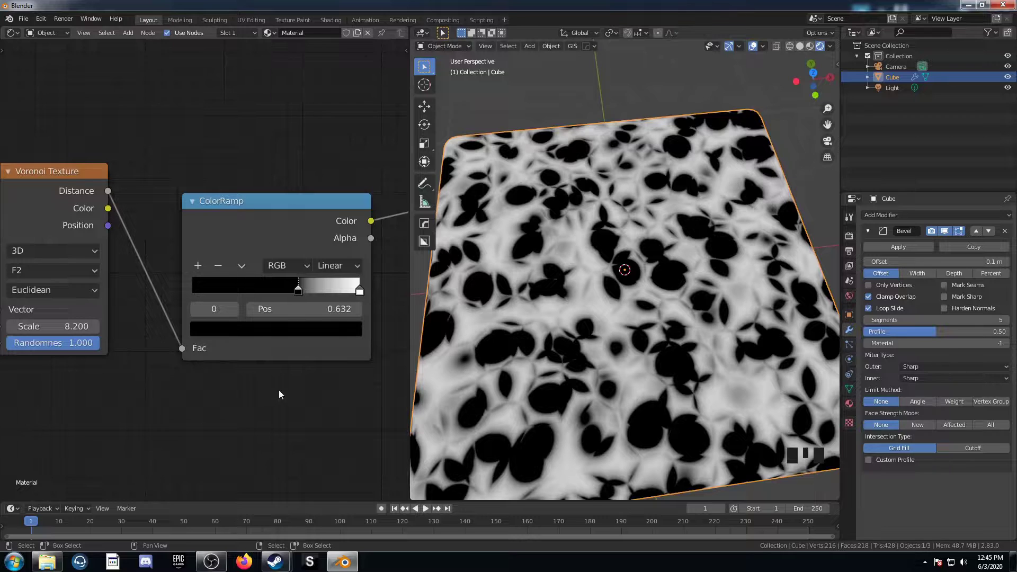
- Add two stops to the ColorRamp and set the darker grey stop's position to 0.04
middle_drag(278, 389, 241, 371)
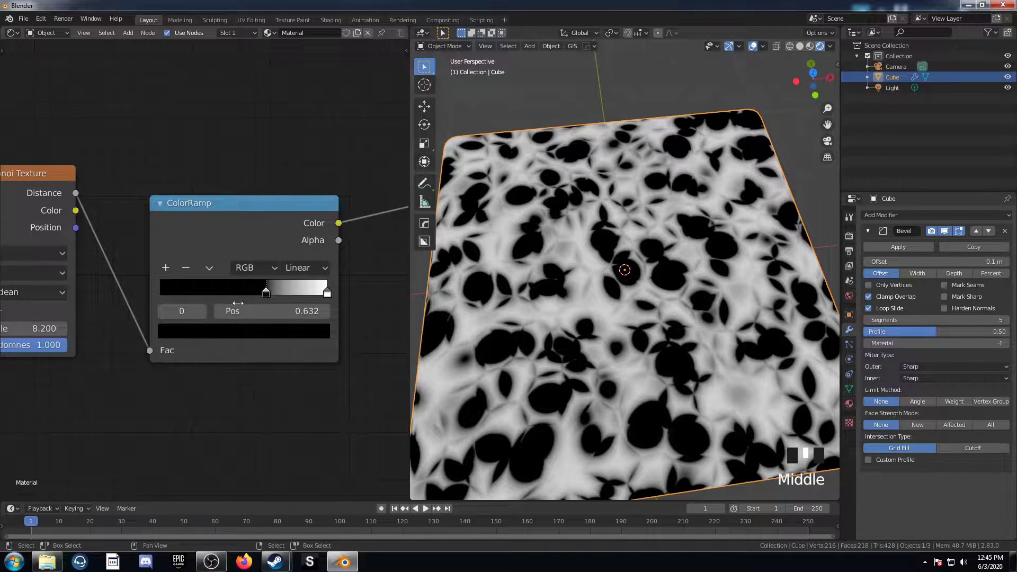
click(165, 269)
click(165, 268)
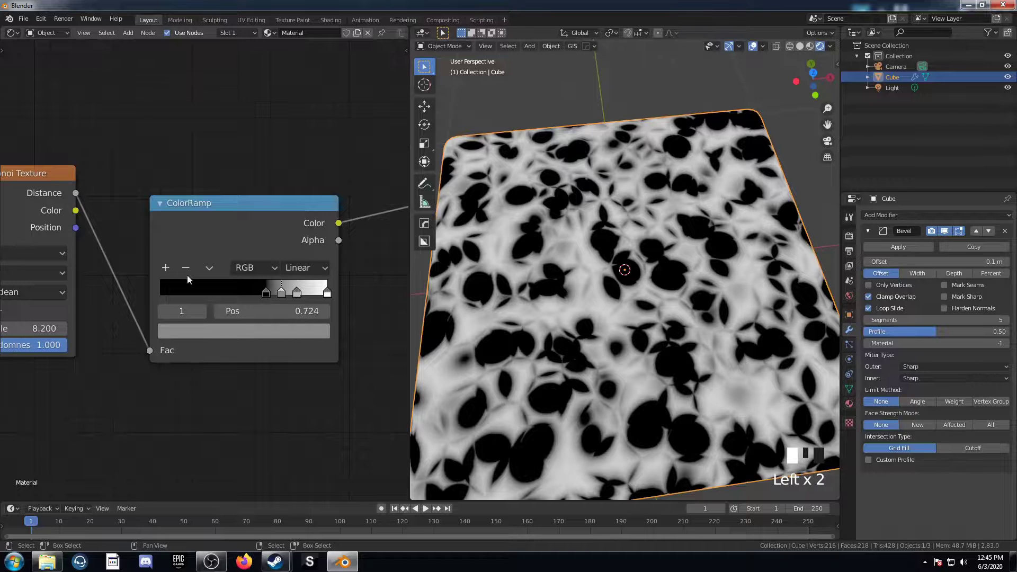
click(289, 311)
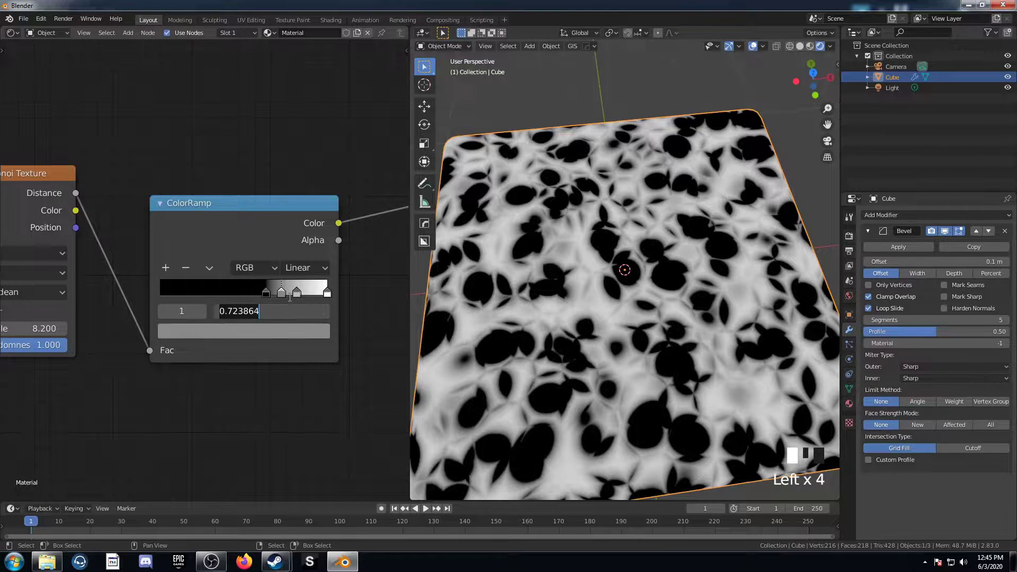
text(.04)
key(Return)
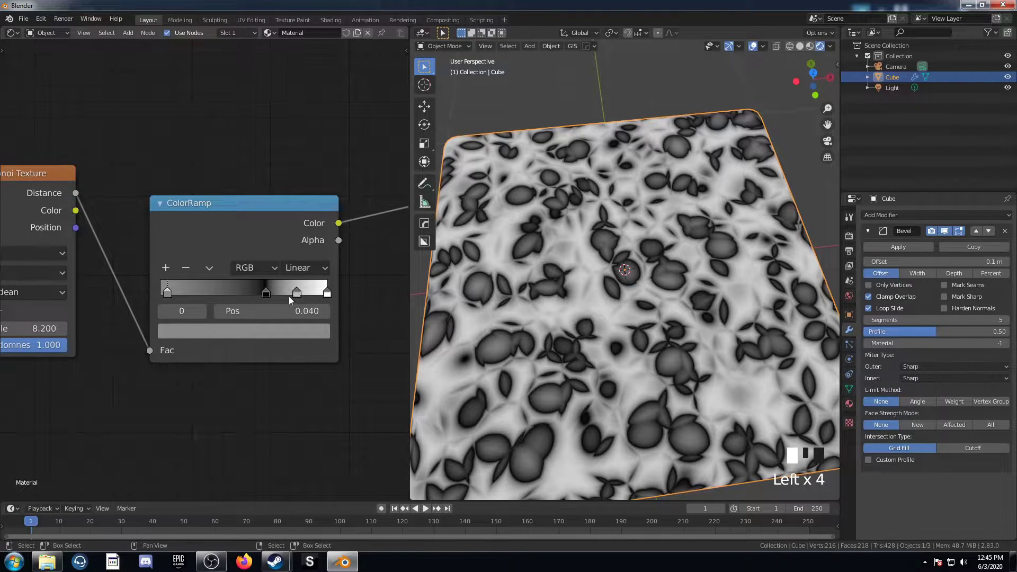
- Set the ColorRamp's light grey stop to position 0.34
click(294, 291)
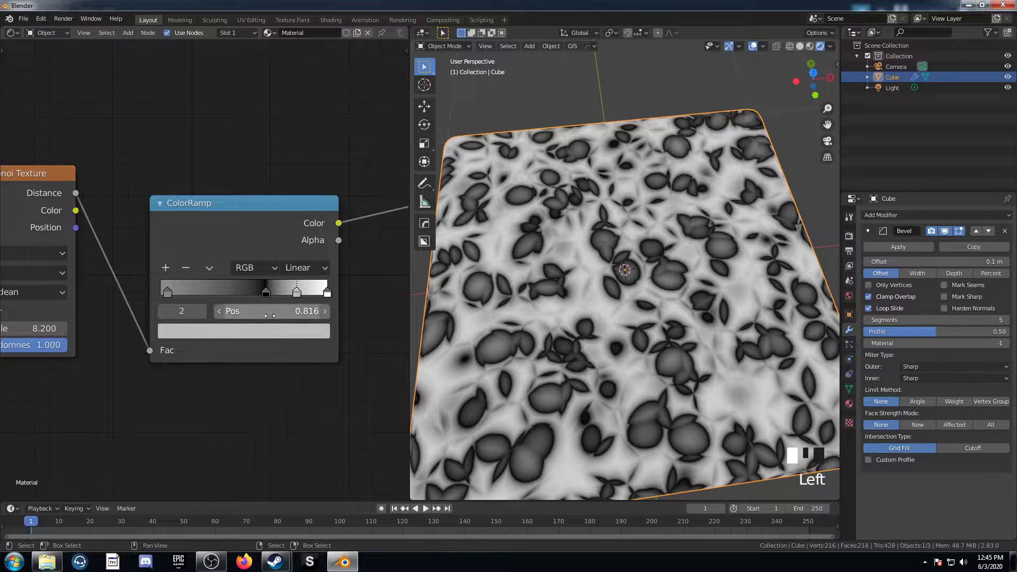
click(272, 311)
text(.34)
key(Return)
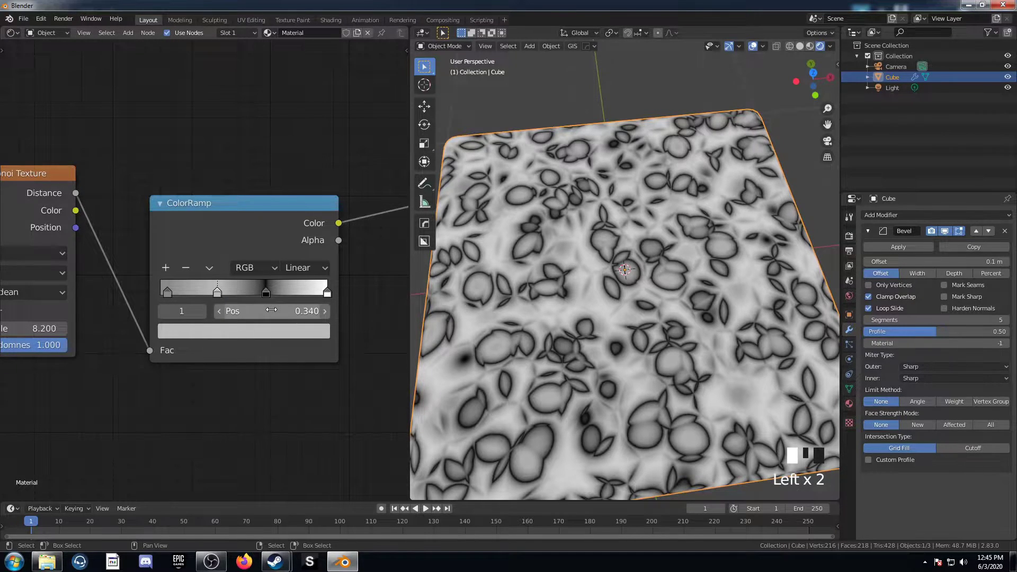
- Set the ColorRamp's black stop to position 0.67
click(265, 292)
click(273, 311)
key(BackSpace)
text(.67)
key(Return)
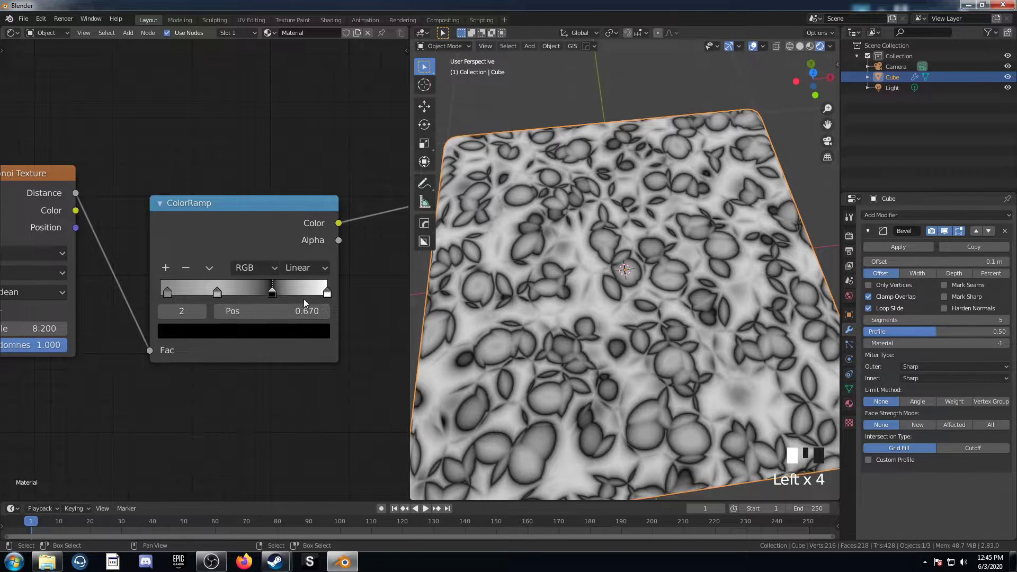
- Set the ColorRamp's white stop to position 0.69
click(327, 291)
click(314, 311)
text(.69)
click(309, 314)
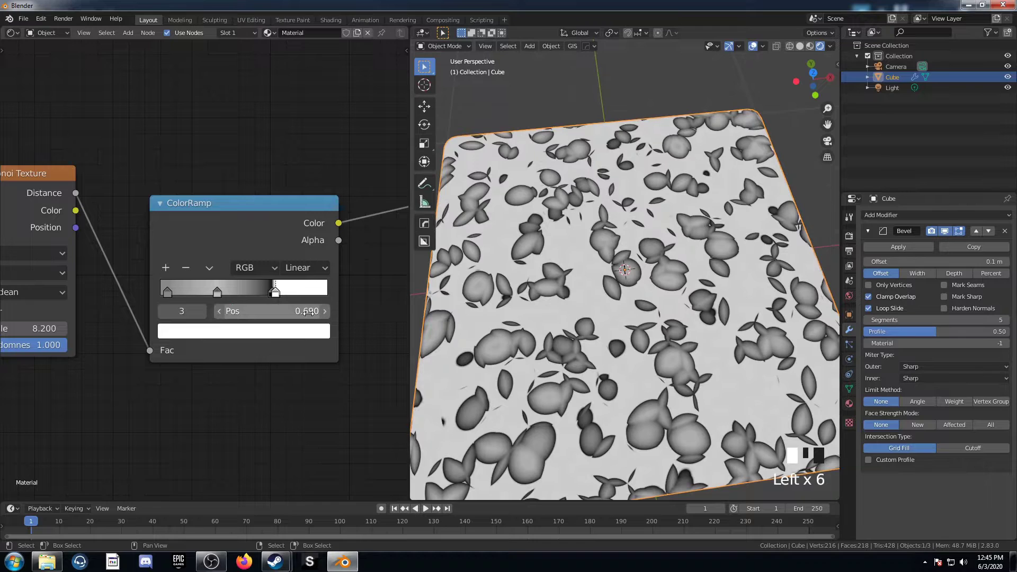
- Colour the ColorRamp stop at position 0.04 a light yellowish green
click(167, 293)
click(227, 332)
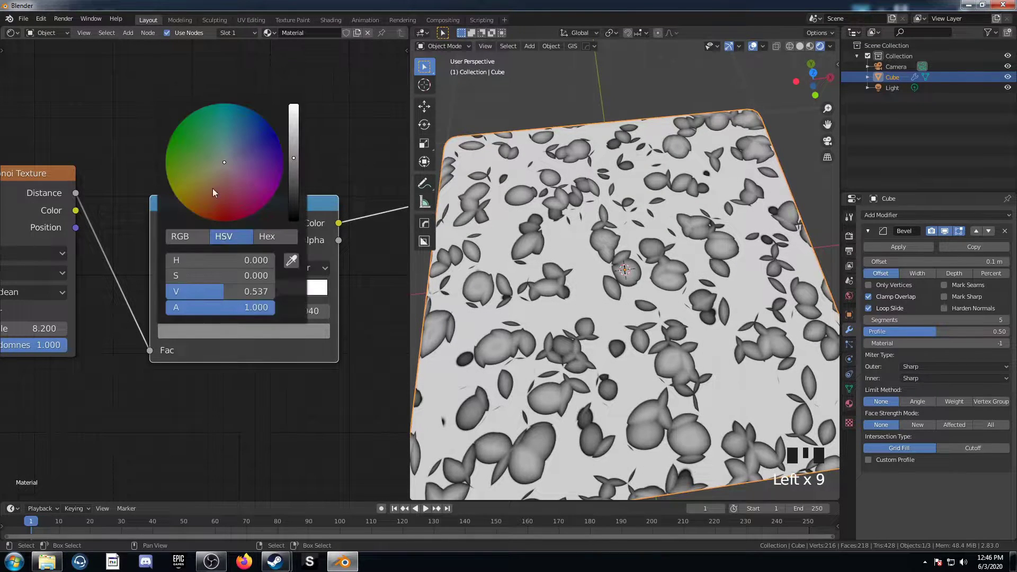
drag(207, 183, 169, 157)
scroll(182, 161, up, 2)
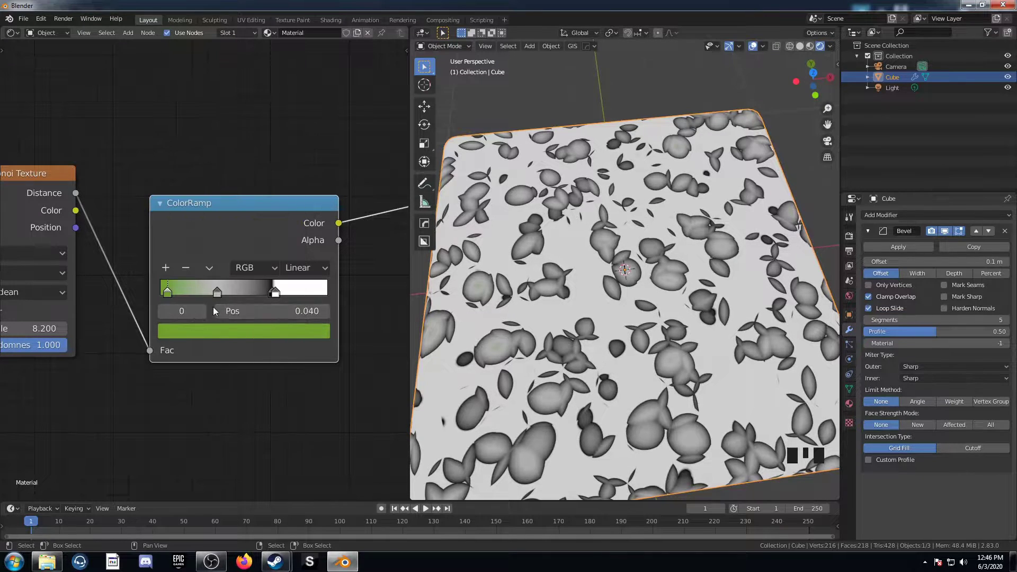
- Colour the ColorRamp stop at position 0.34 a darker green, with hue about 0.27 and saturation about 0.68
click(217, 292)
click(226, 338)
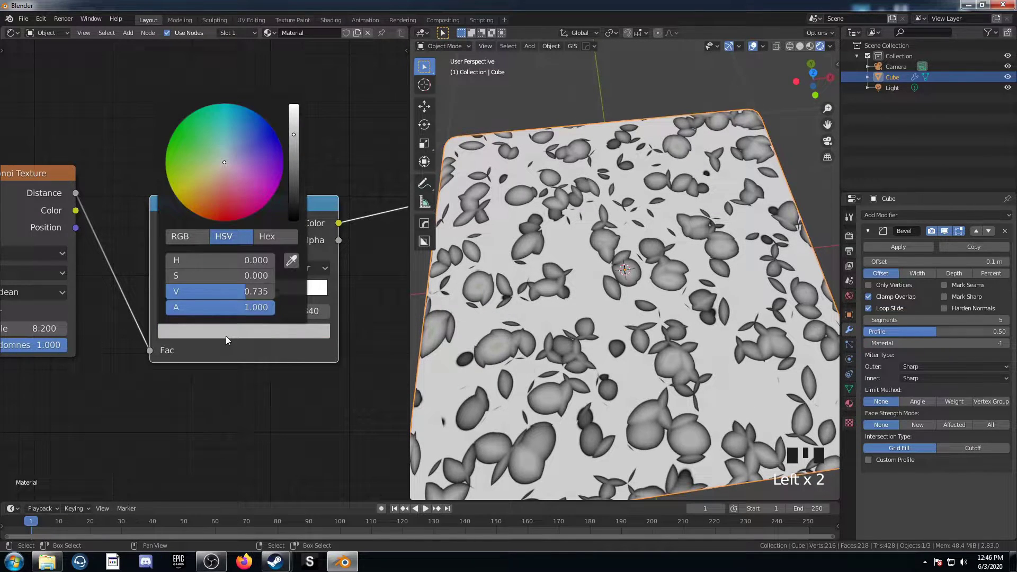
click(182, 157)
scroll(182, 157, down, 3)
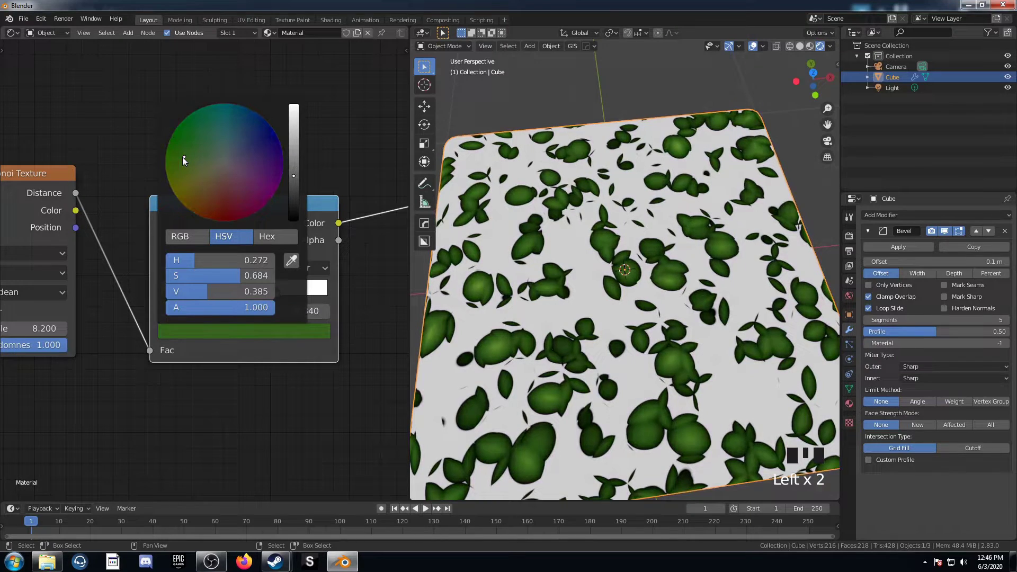
scroll(182, 157, up, 1)
scroll(183, 157, down, 1)
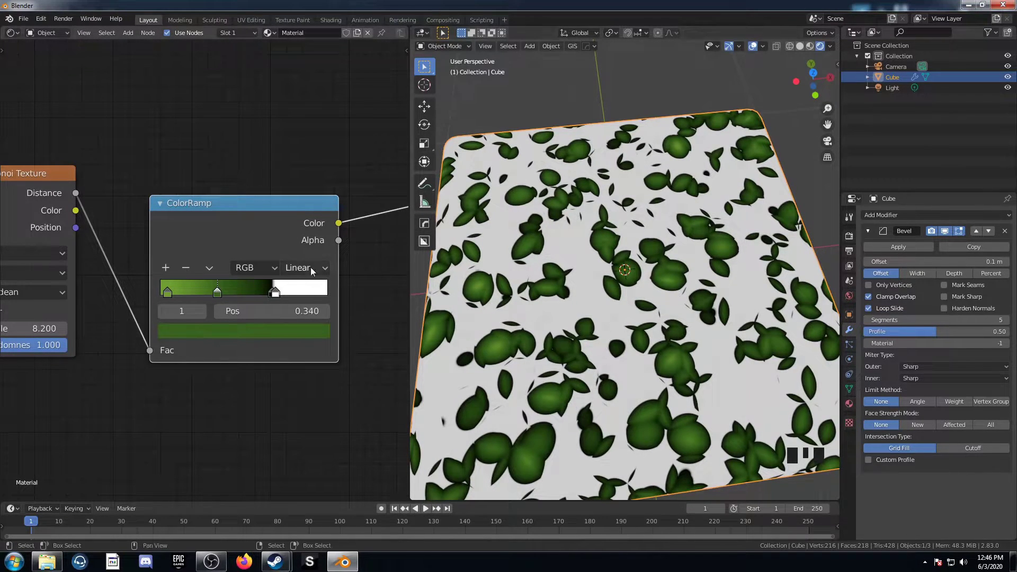
- Try the ColorRamp's white stop at position 0.931, then undo the move
mouse_move(275, 295)
mouse_down()
mouse_move(291, 292)
mouse_move(269, 295)
mouse_up()
key(ctrl+z)
click(277, 295)
drag(275, 295, 317, 295)
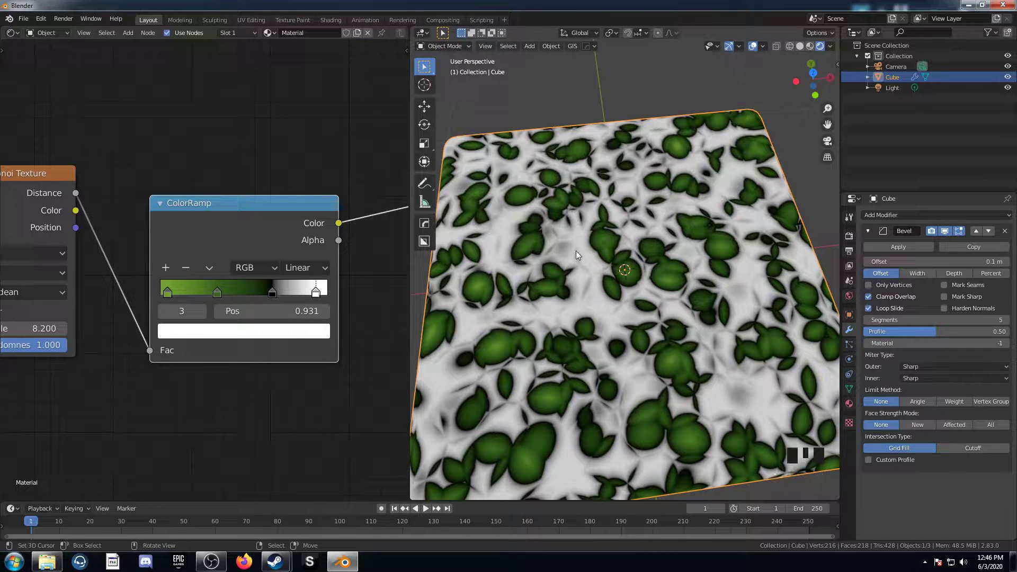
key(ctrl+z)
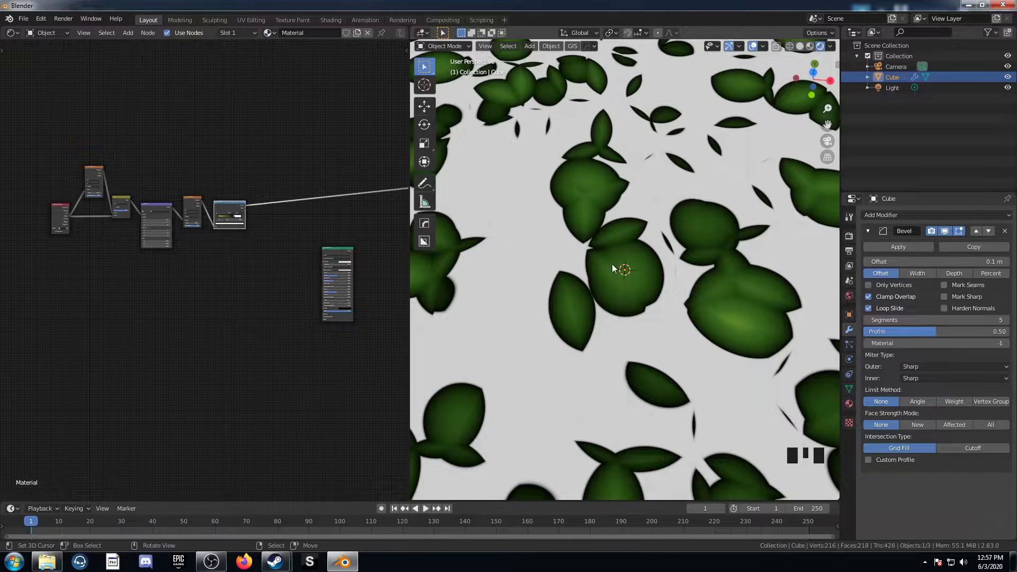
- Duplicate the F2 Voronoi Texture below the node chain and switch the copy's feature output to Distance To Edge
scroll(257, 297, up, 5)
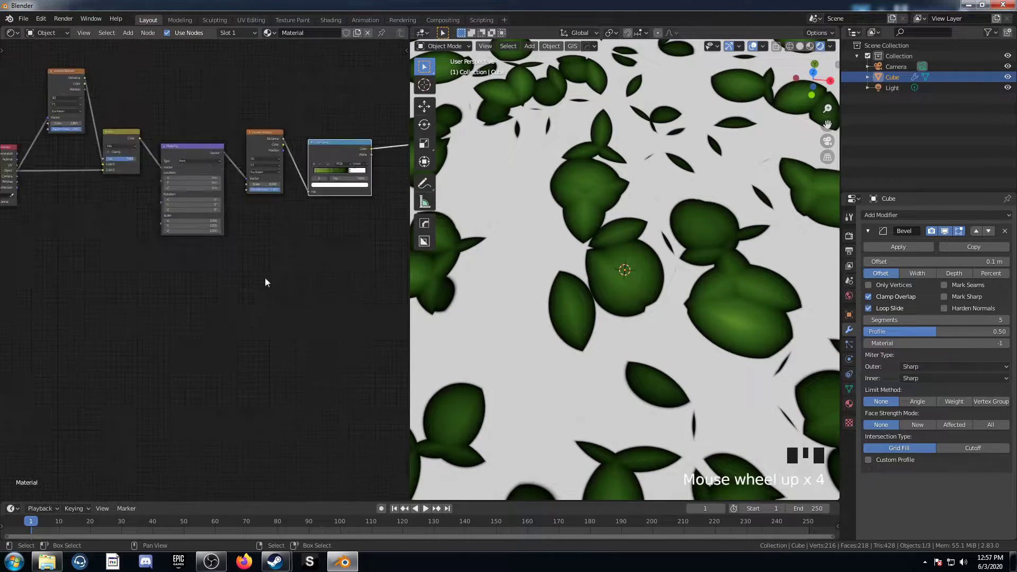
scroll(218, 315, up, 2)
scroll(222, 311, down, 1)
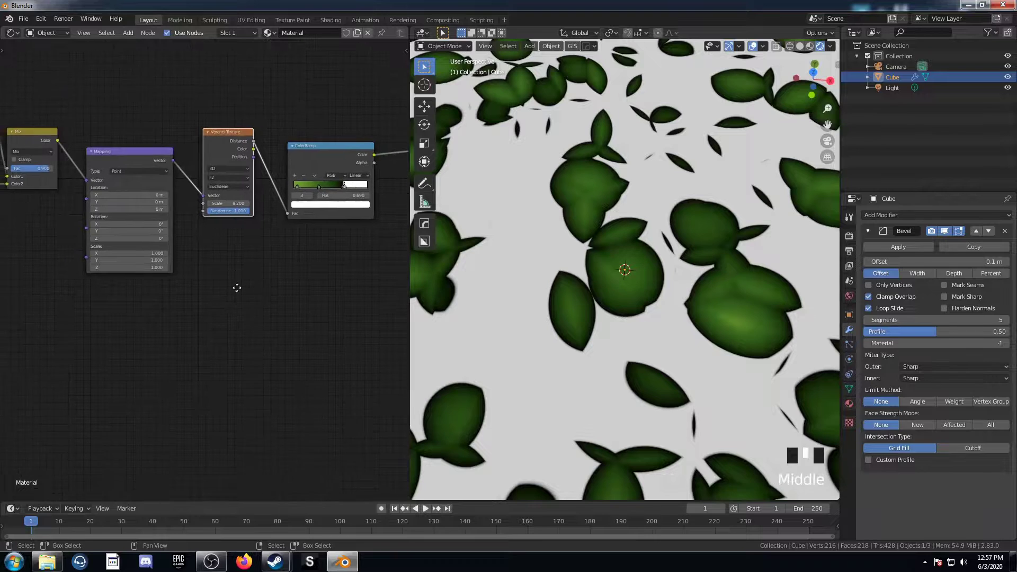
key(shift+d)
click(234, 484)
click(226, 367)
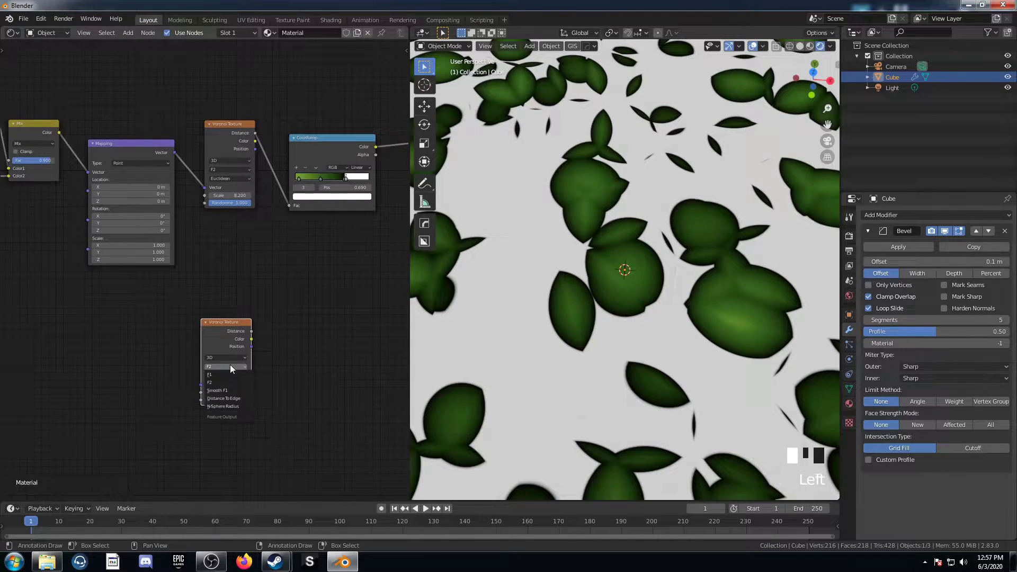
click(228, 399)
- Preview the Distance To Edge Voronoi Texture on the slab and set its scale to 40
ctrl+shift+click(233, 333)
ctrl+shift+click(235, 326)
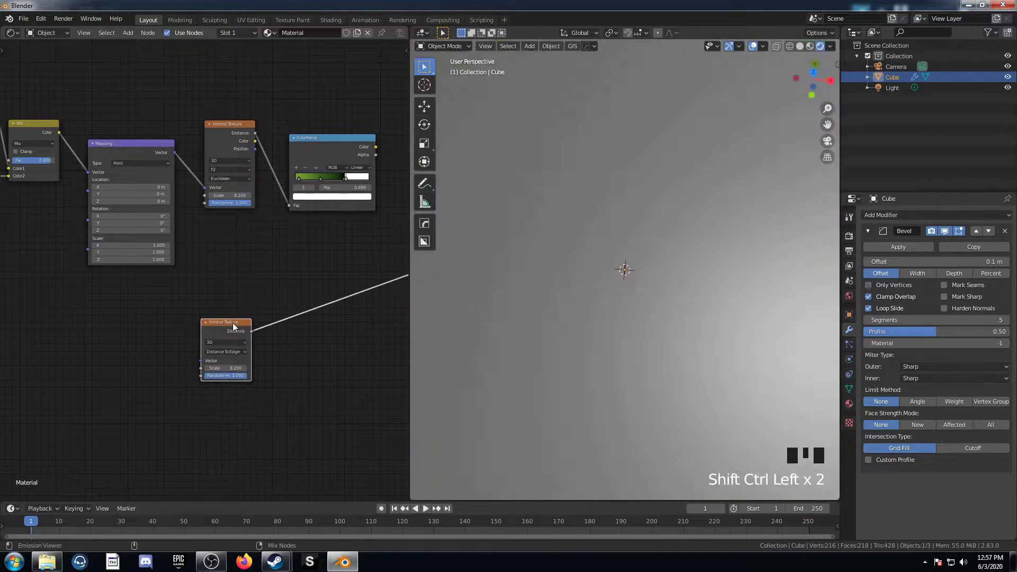
scroll(672, 330, down, 4)
middle_drag(672, 330, 662, 349)
click(231, 369)
text(40)
key(Return)
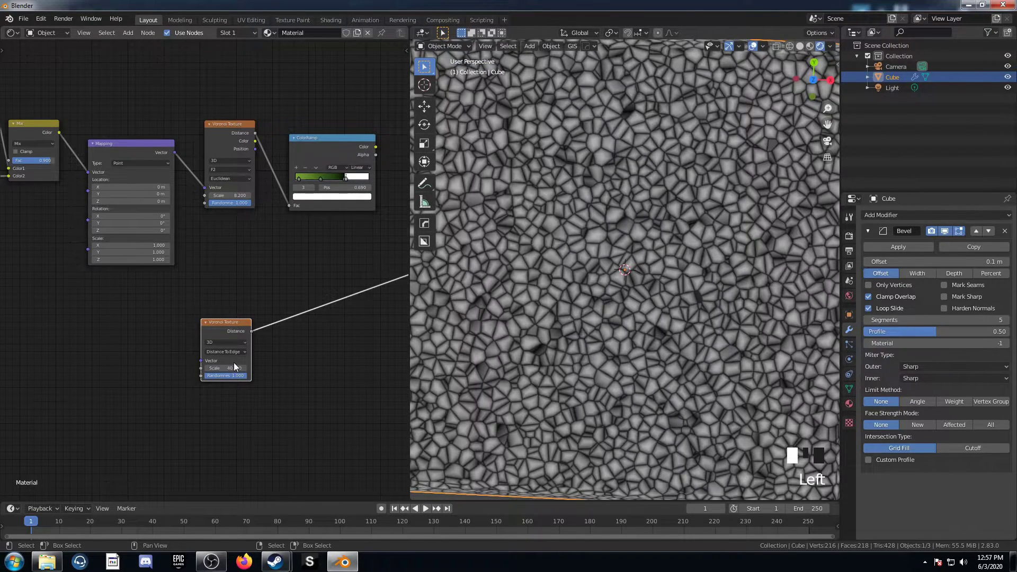
- Add Texture Coordinate and Mapping nodes before the Distance To Edge Voronoi Texture, feeding the Mapping vector from the Object output
key(ctrl+t)
middle_drag(166, 380, 286, 362)
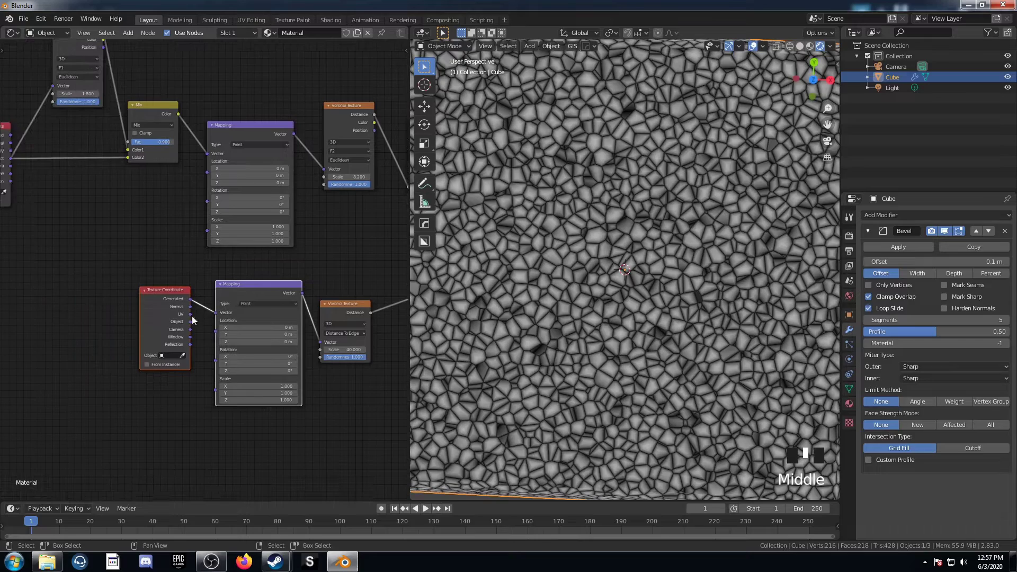
drag(189, 321, 215, 312)
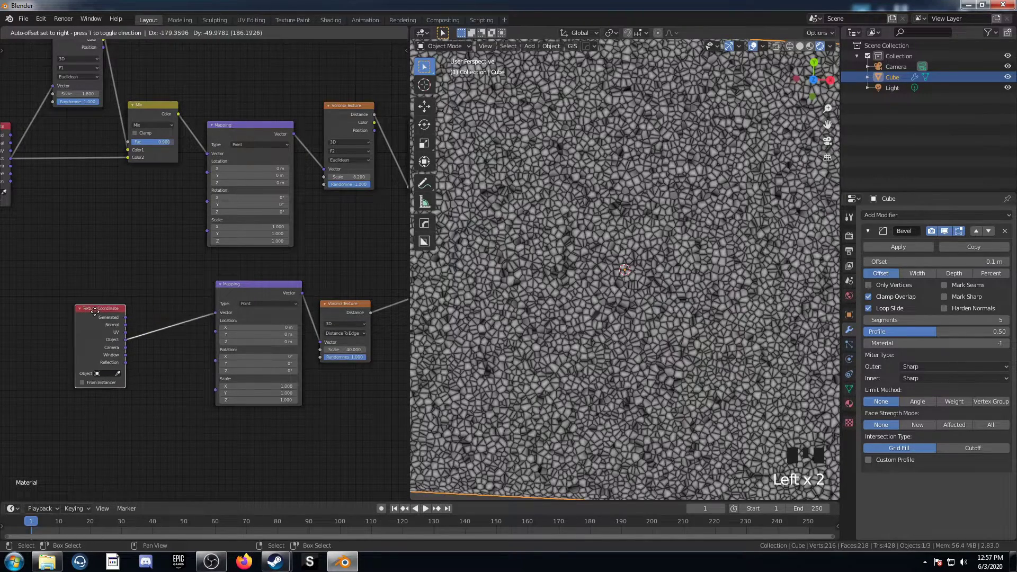
drag(79, 311, 58, 311)
- Add a Noise Texture between the lower Texture Coordinate and Mapping nodes
key(shift+a)
text(noise)
key(Return)
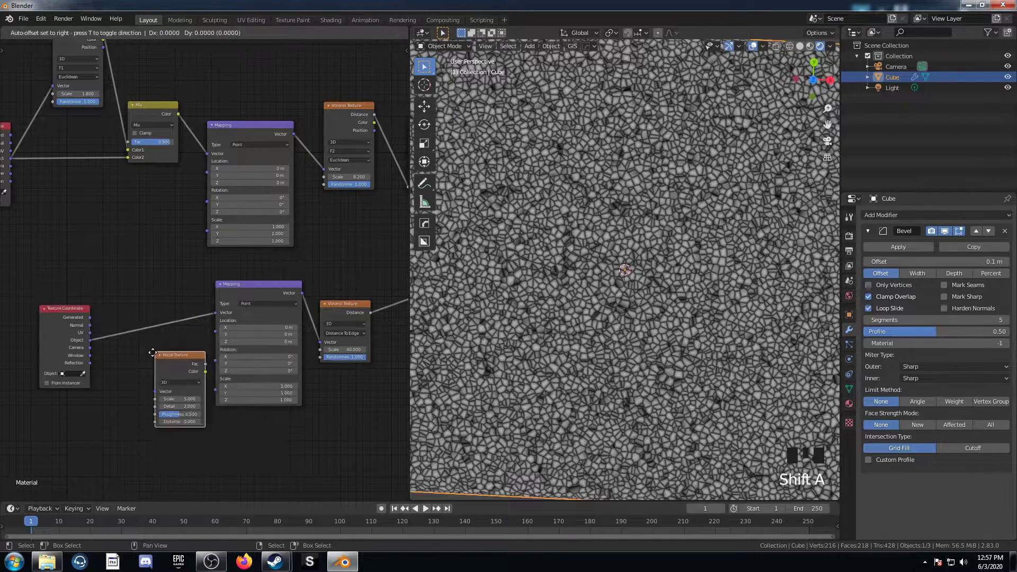
click(116, 286)
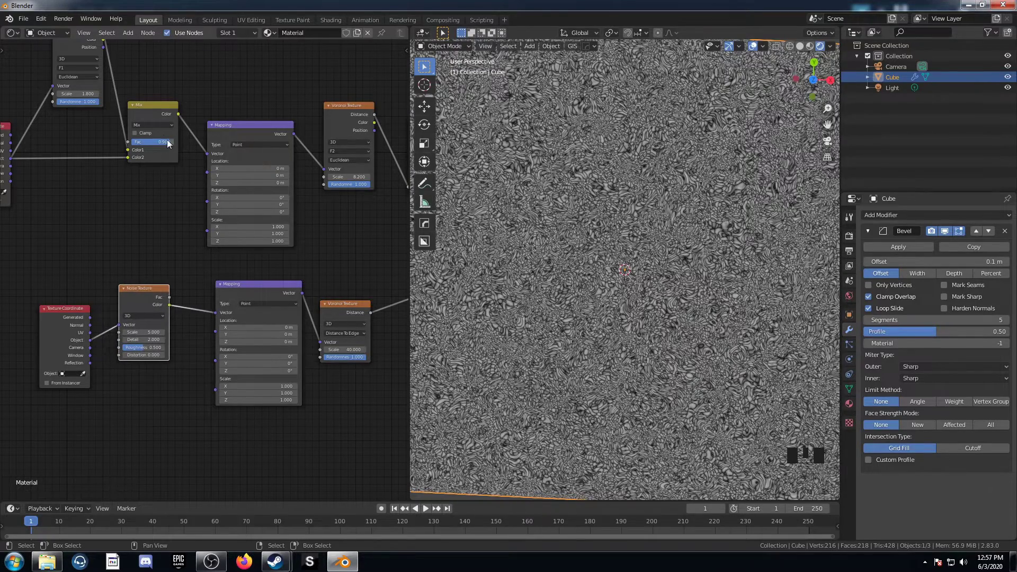
- Insert a copy of the Mix node between the Noise Texture and Mapping, and connect the Object coordinates to its Color2 input
key(shift+d)
click(220, 294)
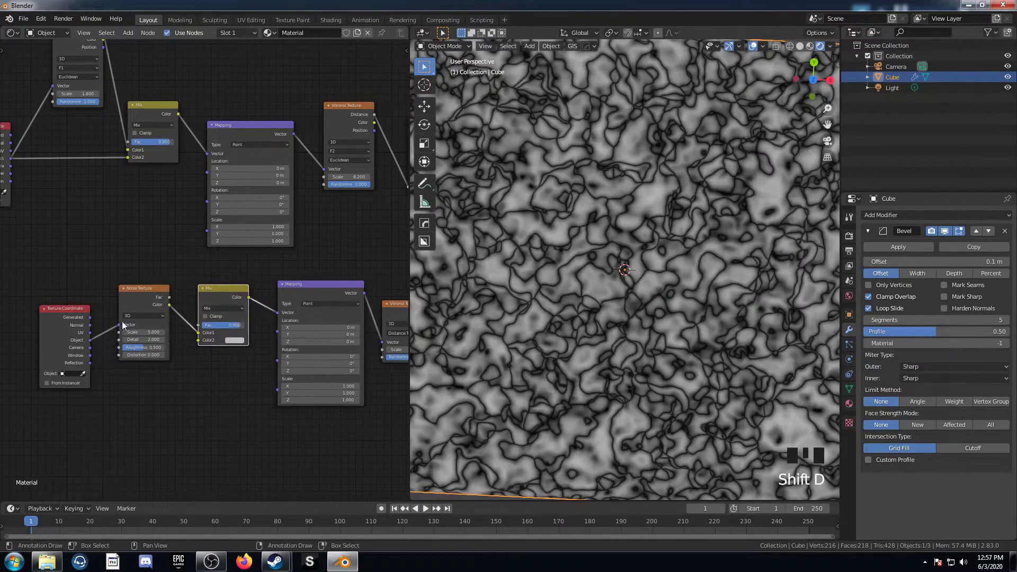
drag(133, 291, 125, 239)
drag(91, 340, 198, 340)
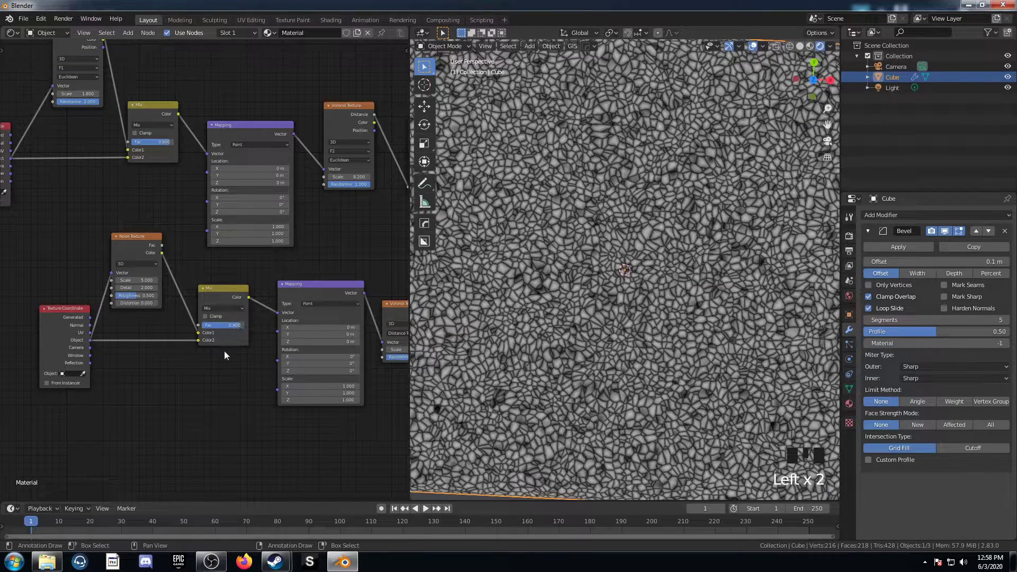
- Add a ColorRamp on the output of the Distance To Edge Voronoi Texture
middle_drag(250, 395, 168, 374)
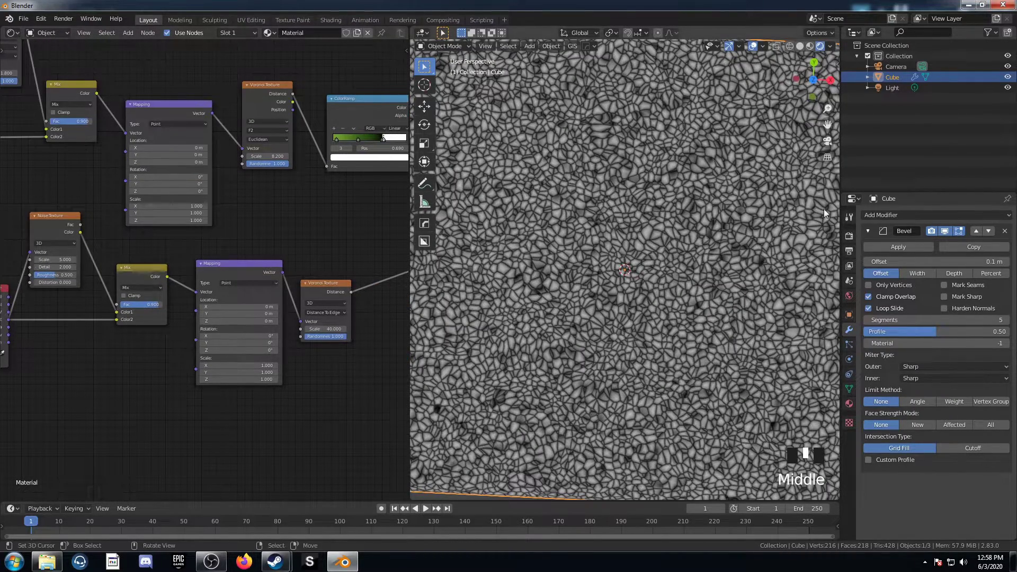
scroll(672, 284, down, 3)
middle_drag(671, 284, 656, 249)
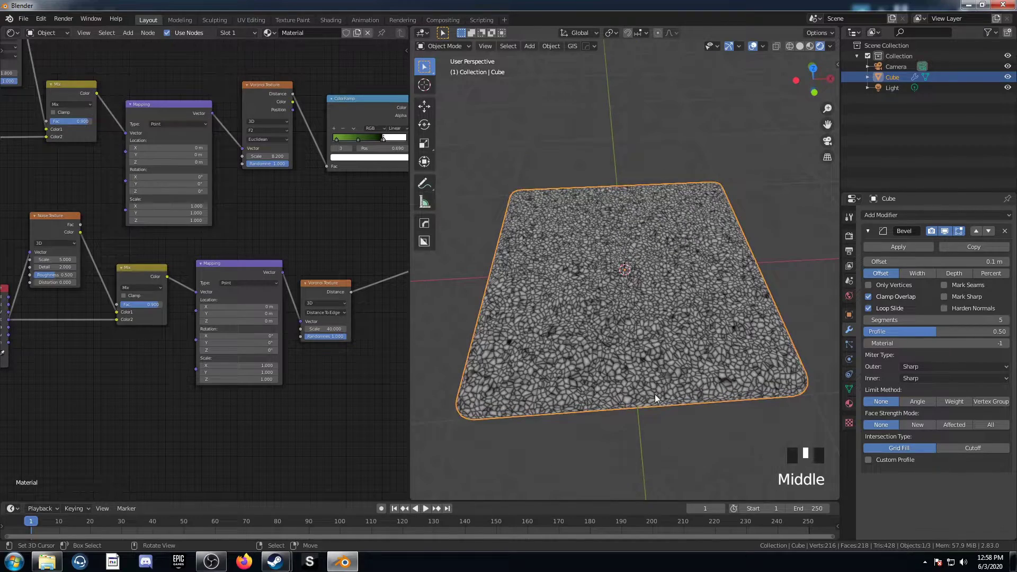
scroll(654, 394, up, 3)
scroll(315, 341, down, 4)
scroll(256, 354, up, 1)
middle_drag(315, 341, 180, 313)
scroll(255, 353, up, 2)
key(shift+a)
click(258, 340)
text(colorr)
key(Return)
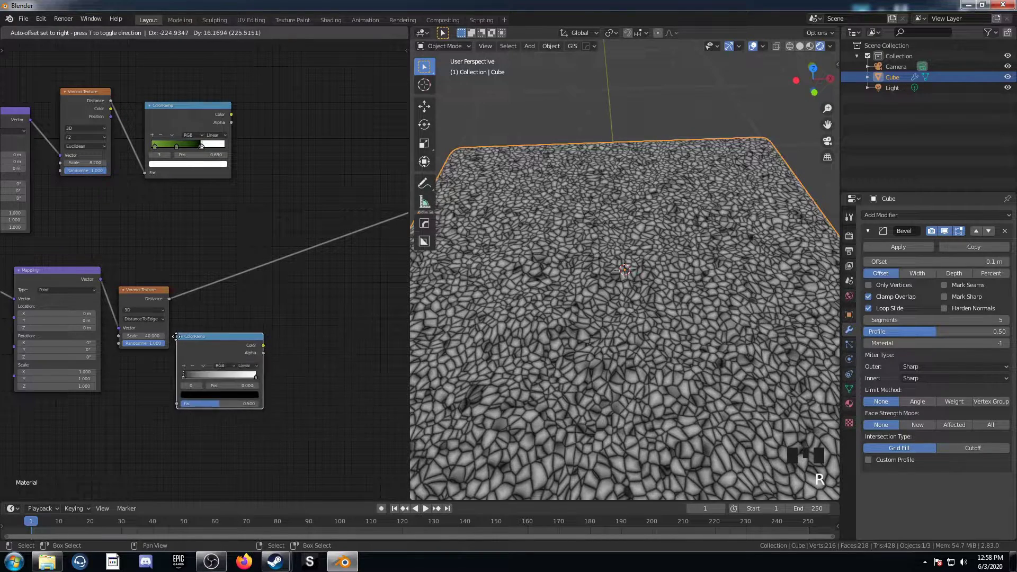
click(197, 270)
- Colour the new ColorRamp's white stop a light yellow-green
scroll(193, 349, up, 5)
middle_drag(206, 356, 181, 377)
drag(241, 283, 242, 231)
scroll(241, 314, up, 4)
middle_drag(240, 314, 212, 353)
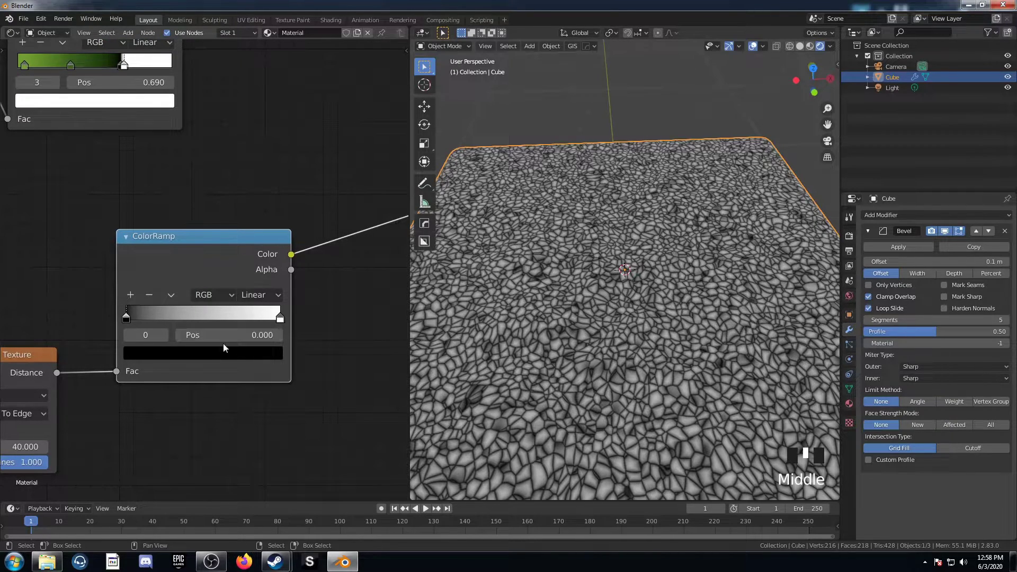
click(280, 318)
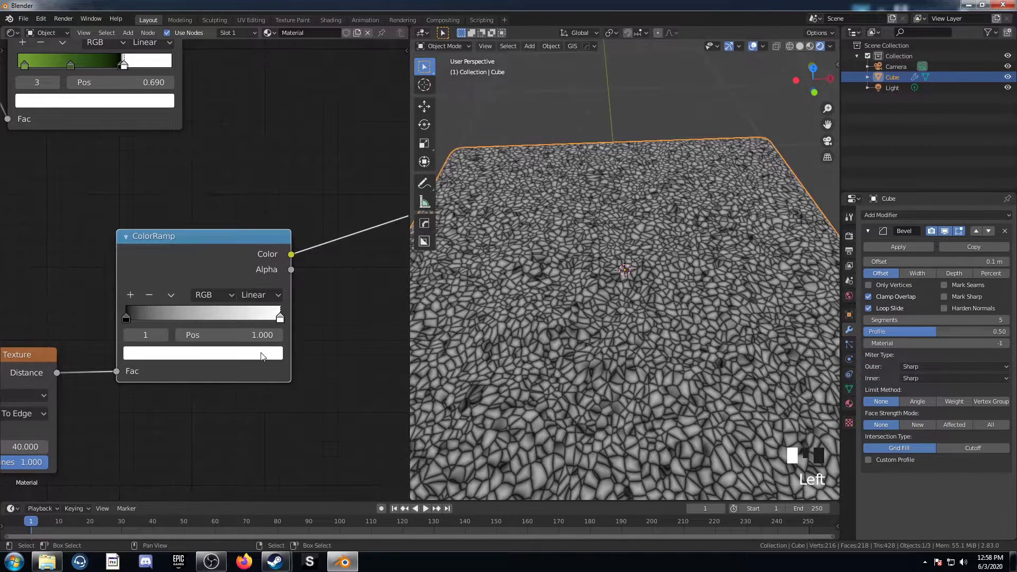
click(201, 353)
mouse_move(151, 183)
mouse_down()
mouse_move(148, 204)
mouse_move(158, 211)
mouse_up()
scroll(149, 204, down, 3)
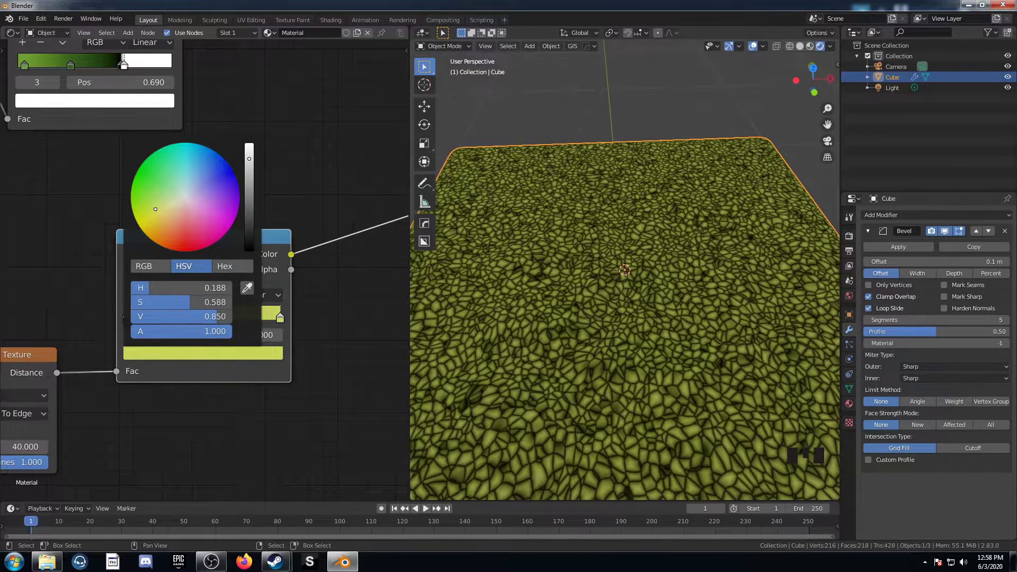
- Combine the colour outputs of the two ColorRamps with a new Mix node
scroll(163, 269, down, 4)
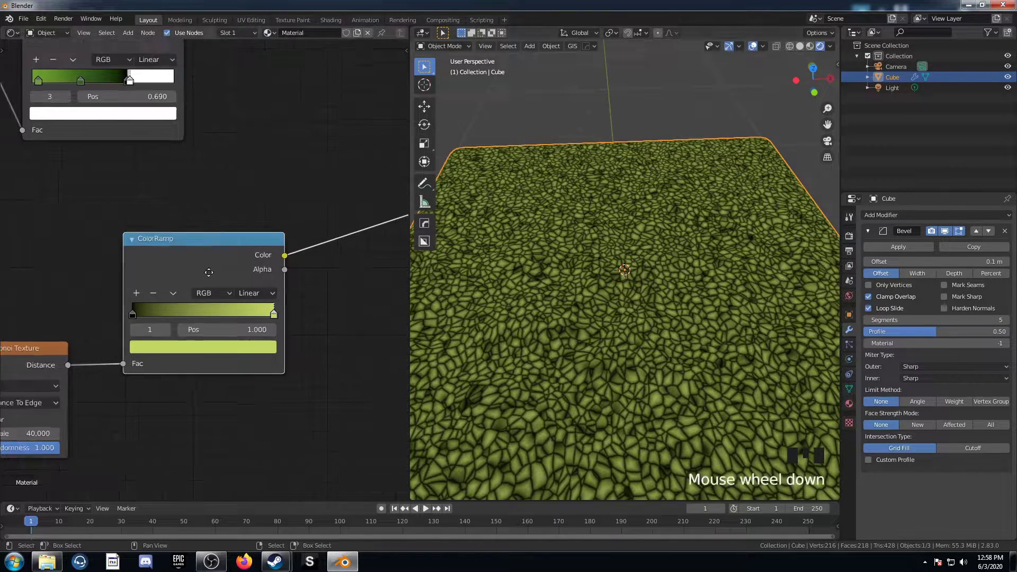
ctrl+shift+right_drag(150, 121, 162, 139)
middle_drag(295, 299, 227, 333)
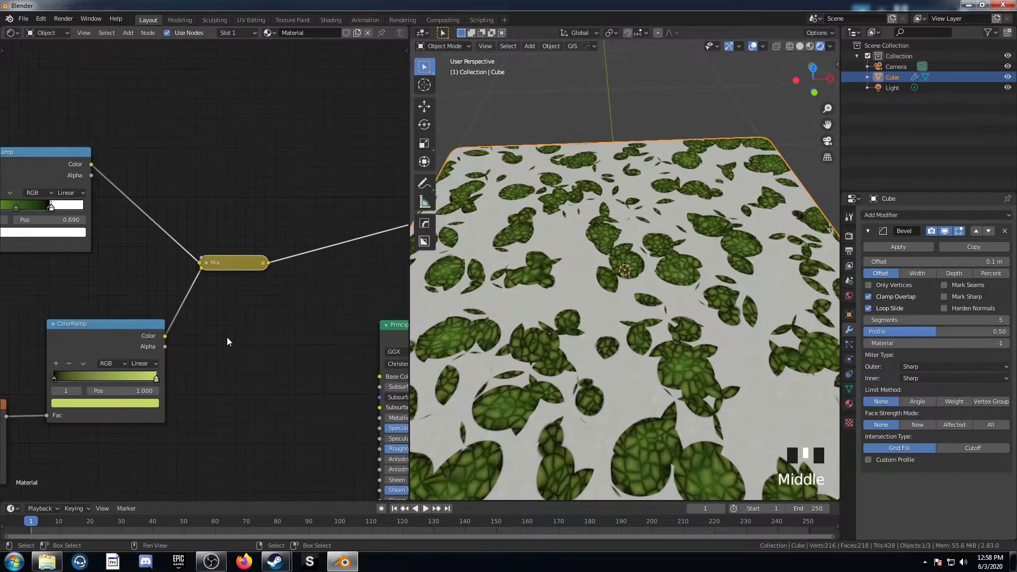
- Expand the collapsed Mix node that combines the two ColorRamps and set its factor to 0.45
scroll(213, 272, up, 2)
click(208, 263)
double_click(250, 327)
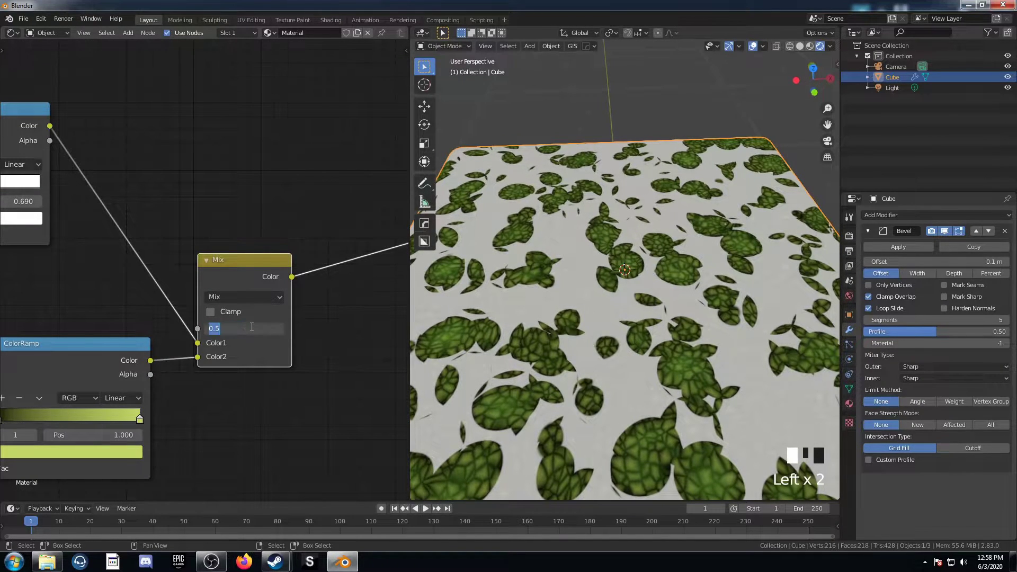
text(.45)
key(Return)
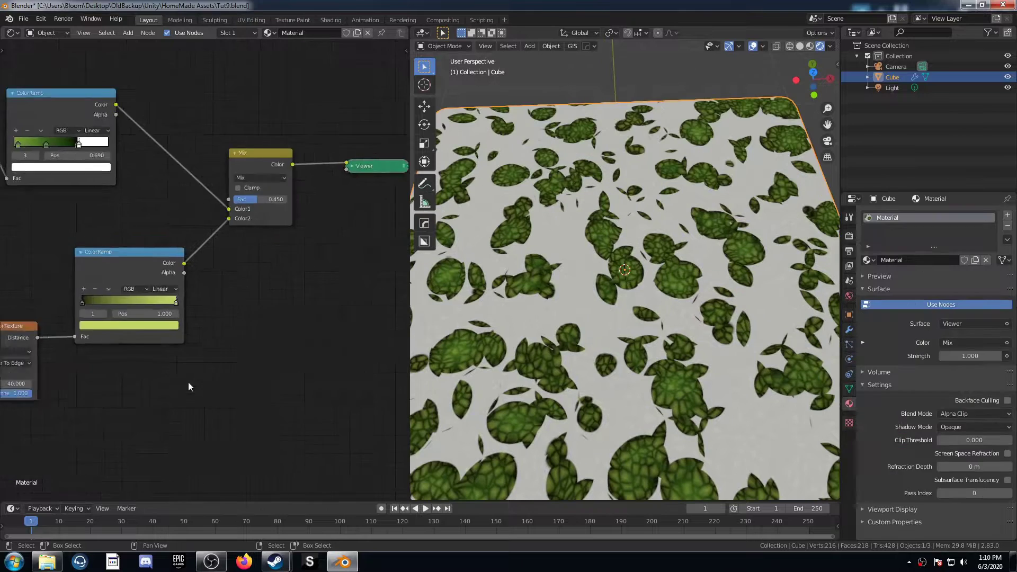
- Darken the yellow-green stop of the Distance To Edge Voronoi's ColorRamp to a muted olive green
scroll(189, 382, up, 4)
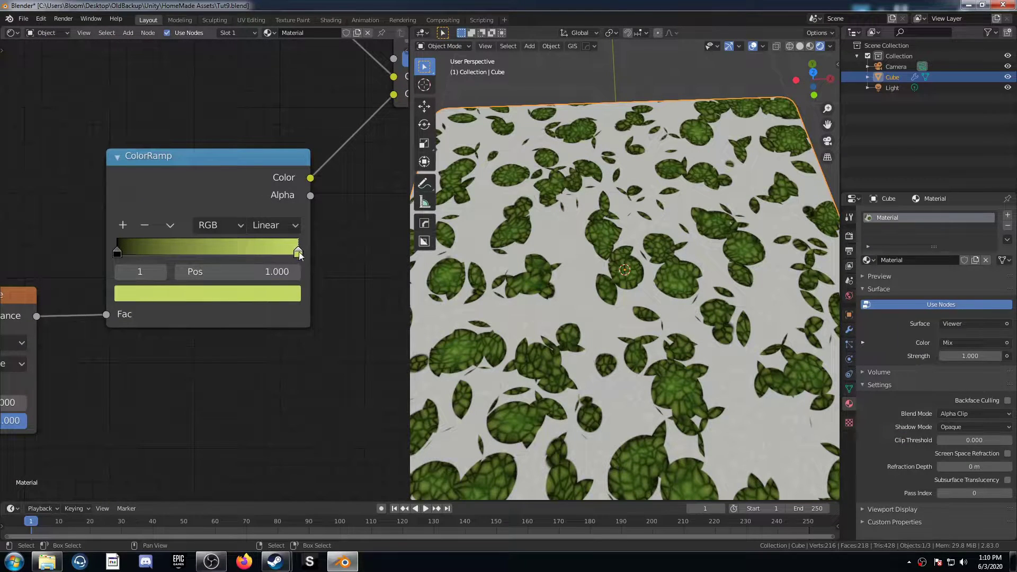
click(259, 295)
scroll(215, 136, down, 5)
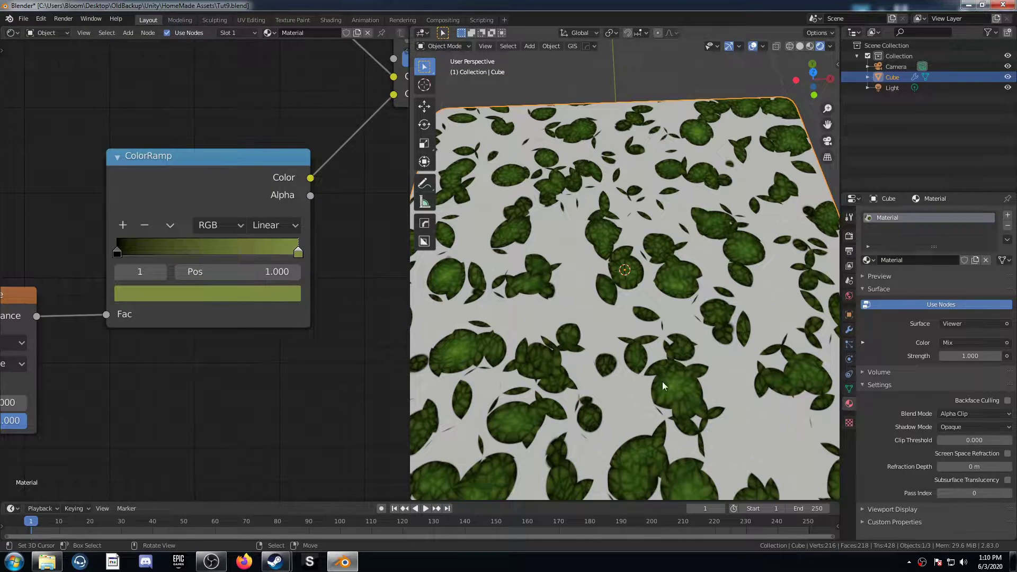
click(243, 294)
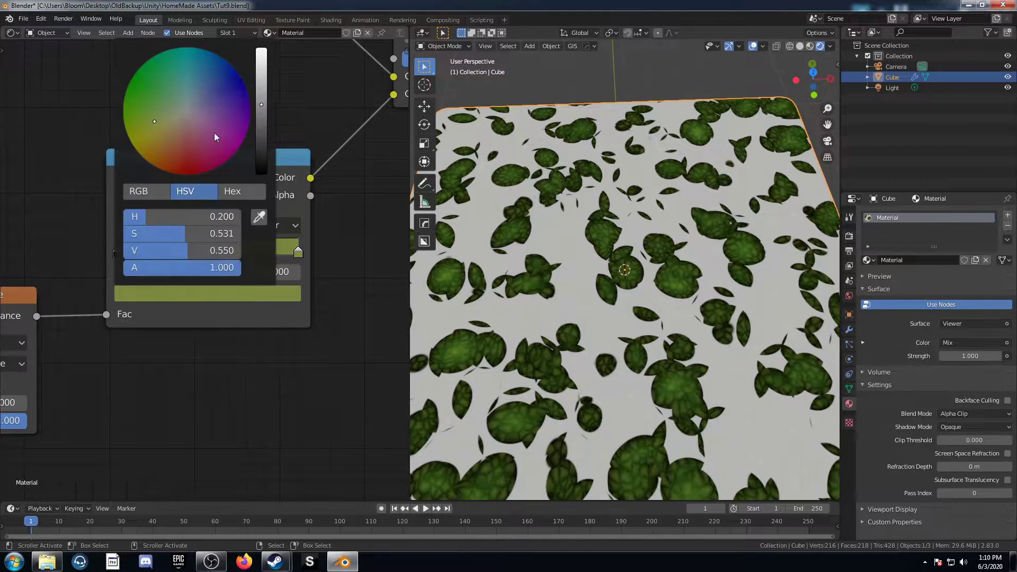
scroll(213, 129, down, 1)
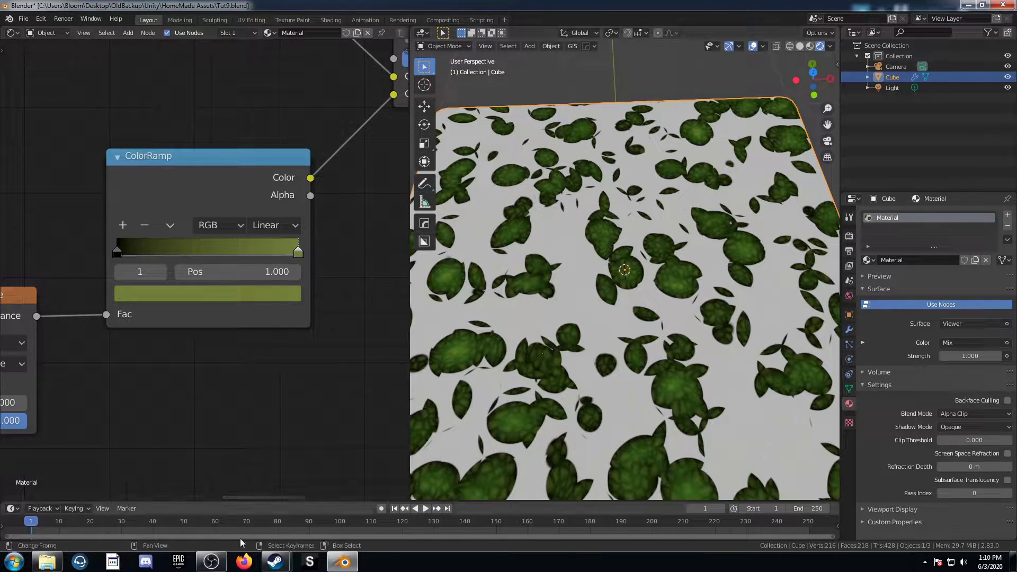
click(212, 562)
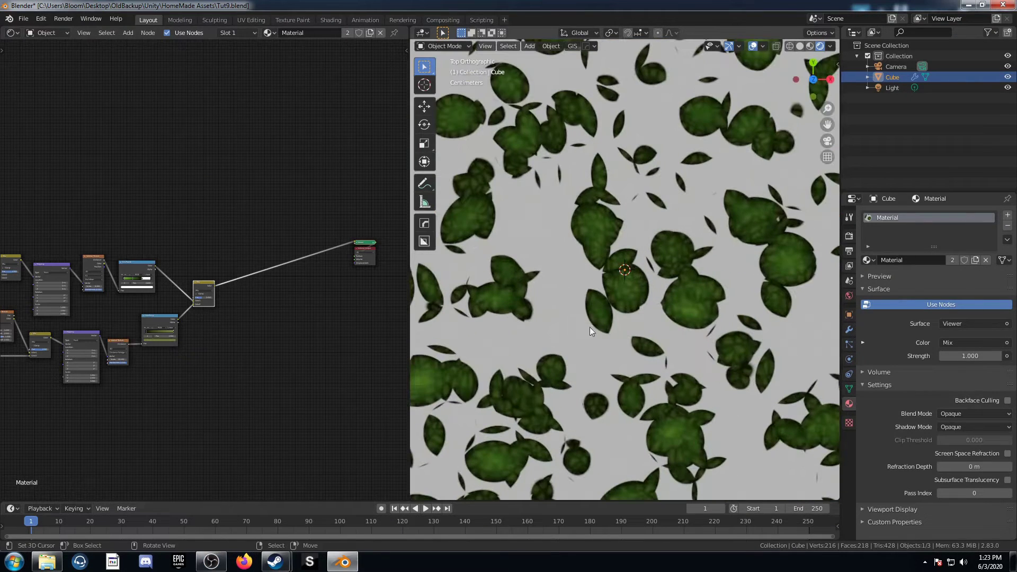
- Add a Principled BSDF with the Mix node's colour as Base Color and connect its BSDF output to the material surface
middle_drag(602, 336, 556, 352)
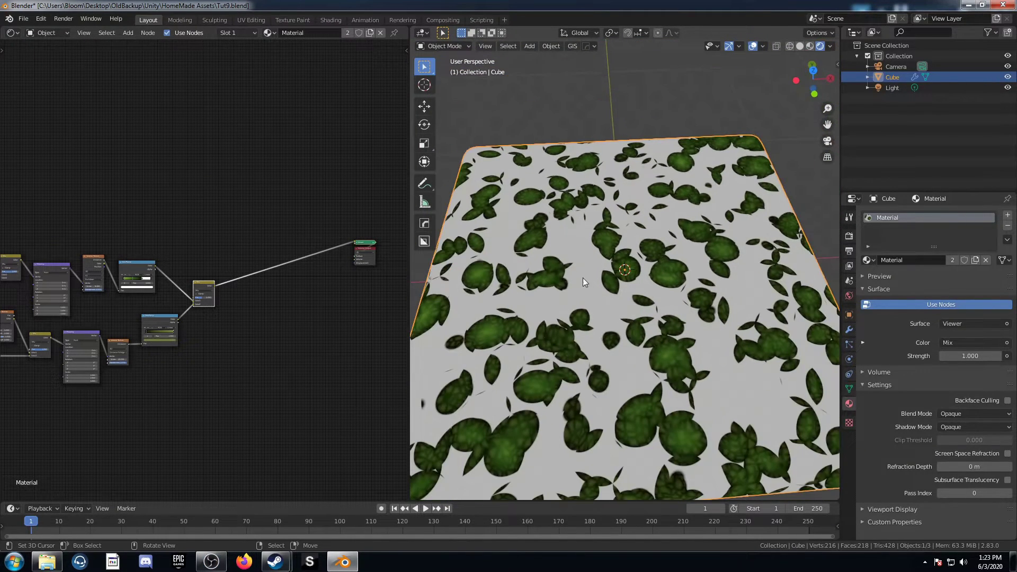
middle_drag(230, 341, 229, 332)
key(shift+a)
click(249, 309)
text(princ)
key(Return)
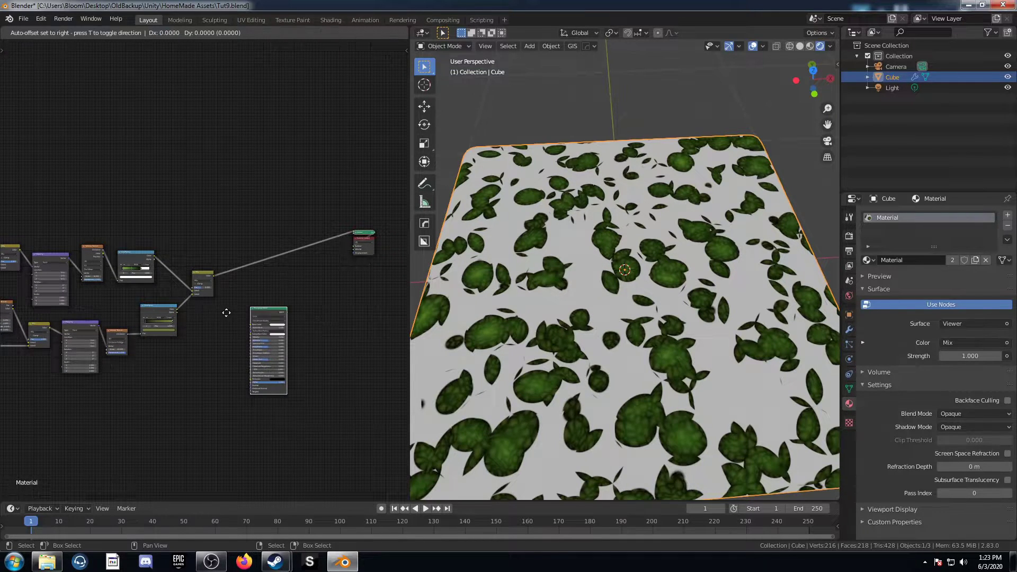
click(281, 328)
scroll(290, 256, up, 2)
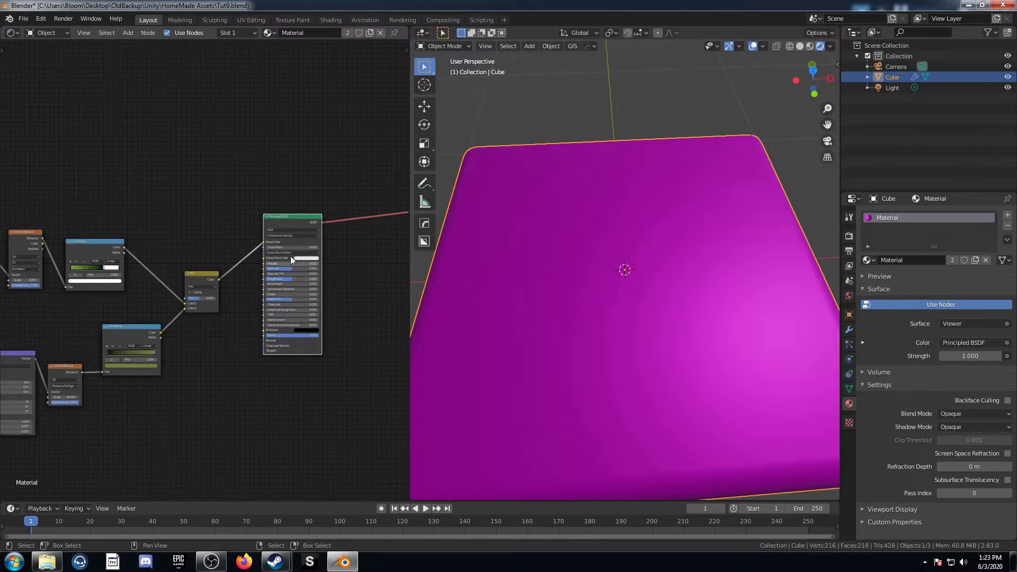
ctrl+shift+click(294, 221)
scroll(279, 277, up, 2)
drag(246, 211, 255, 201)
- Add a Transparent BSDF node below the Principled BSDF
middle_drag(268, 372, 280, 294)
key(shift+a)
click(272, 325)
text(tranp)
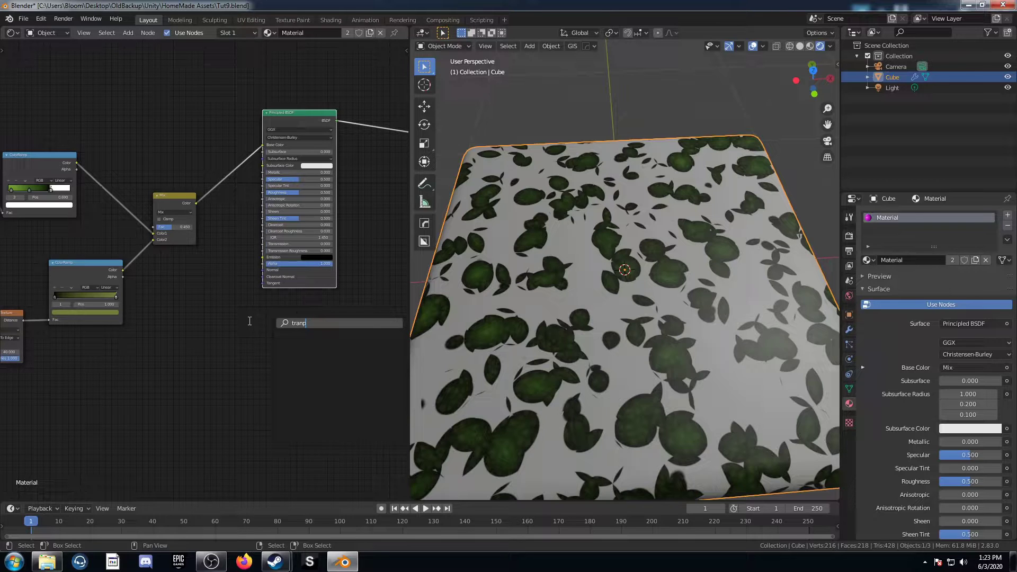
key(BackSpace)
text(s)
key(Down)
key(Return)
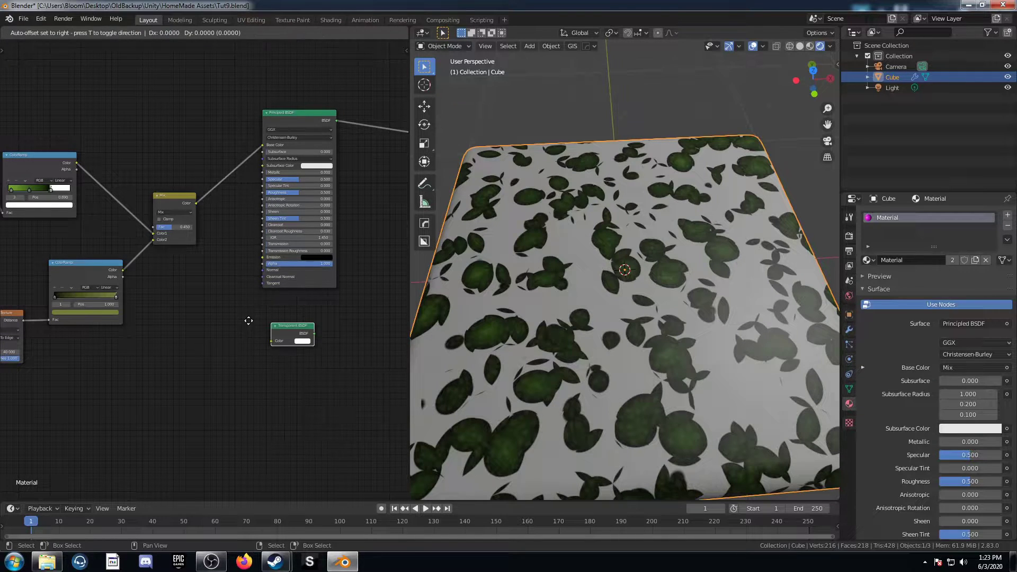
click(248, 320)
- Combine the Principled BSDF and Transparent BSDF in a Mix Shader feeding the Material Output, and move it above the Principled BSDF
ctrl+shift+right_drag(285, 335, 300, 228)
middle_drag(315, 247, 231, 305)
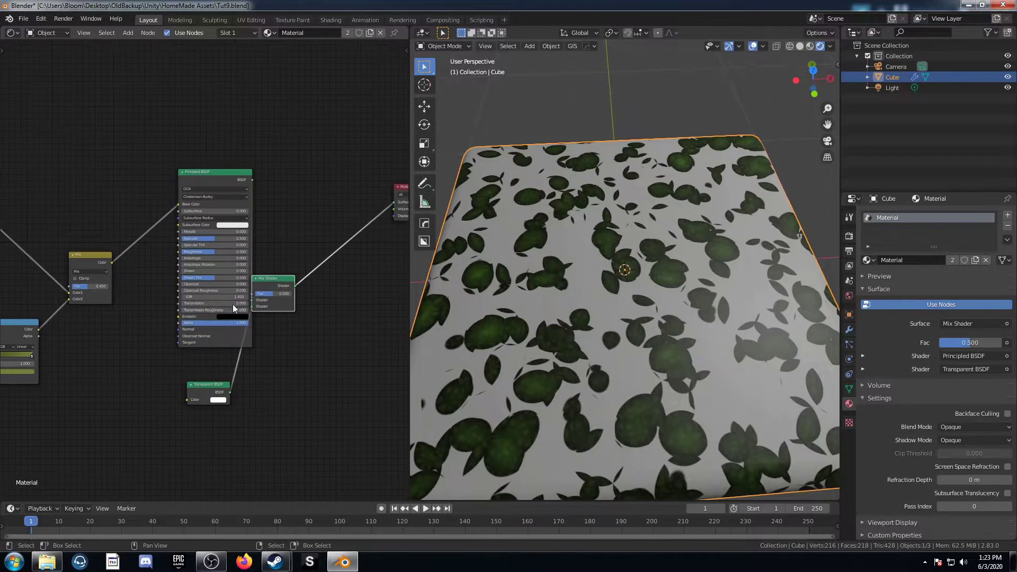
drag(259, 289, 309, 144)
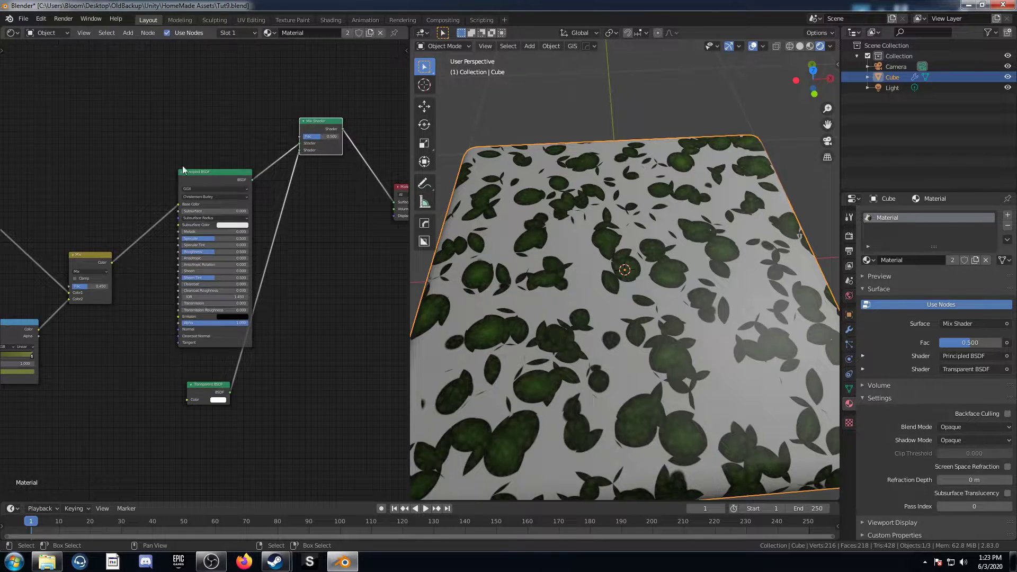
- Add a ColorRamp above the leaf ColorRamp and feed its Fac from the leaf Voronoi Texture's Distance output
middle_drag(183, 169, 325, 199)
key(shift+a)
click(119, 161)
text(color)
key(Return)
click(107, 166)
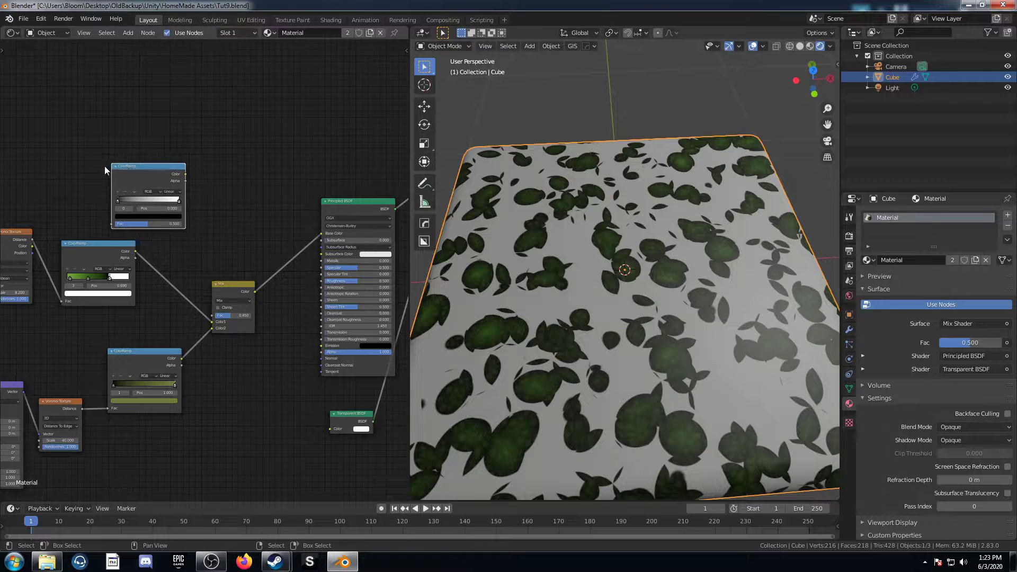
drag(33, 240, 112, 224)
drag(152, 167, 174, 133)
- Set the new ColorRamp's interpolation to Constant and its white stop's position to 0.645
click(194, 157)
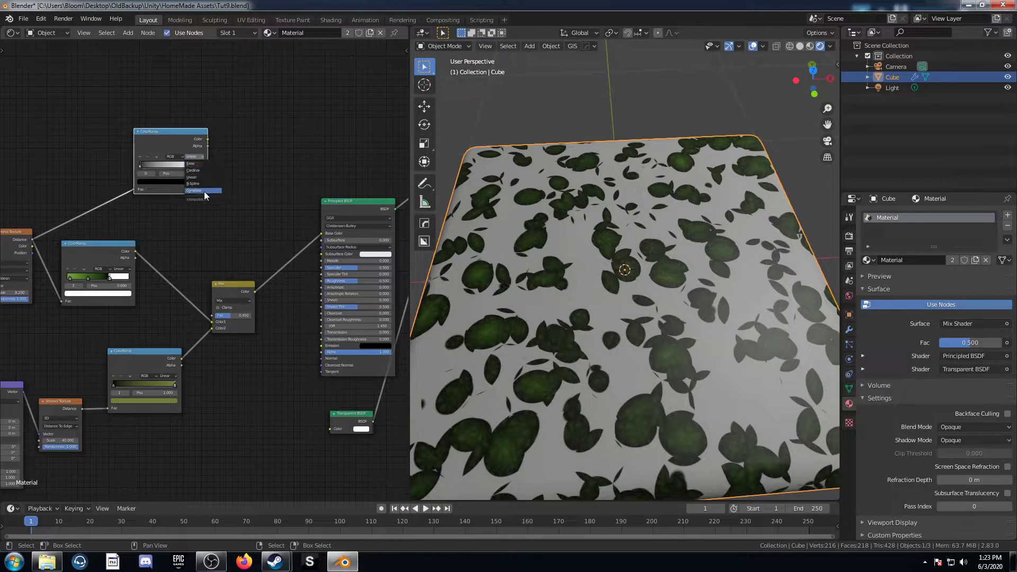
click(204, 191)
scroll(159, 209, up, 2)
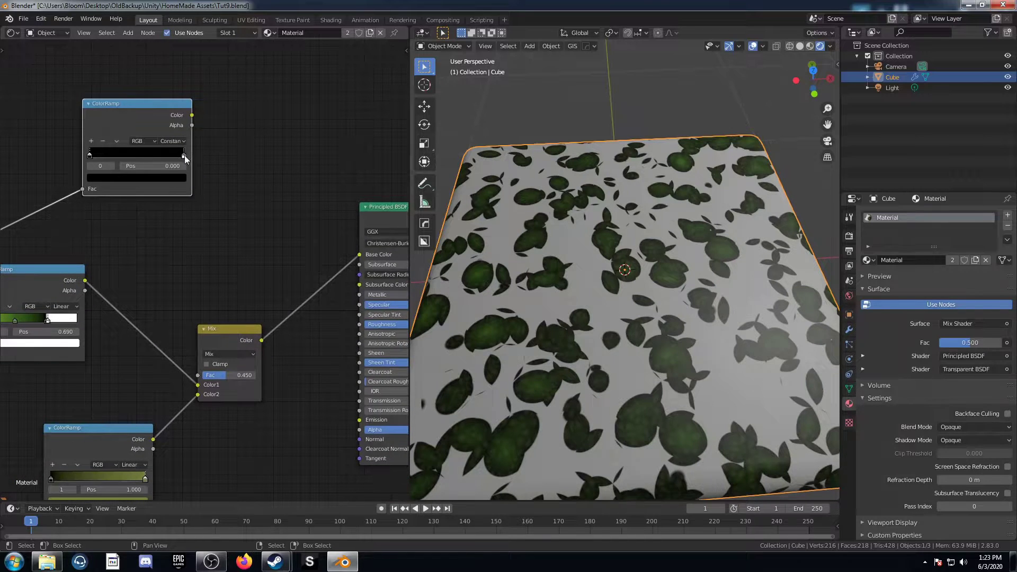
click(184, 156)
click(174, 166)
text(1.0)
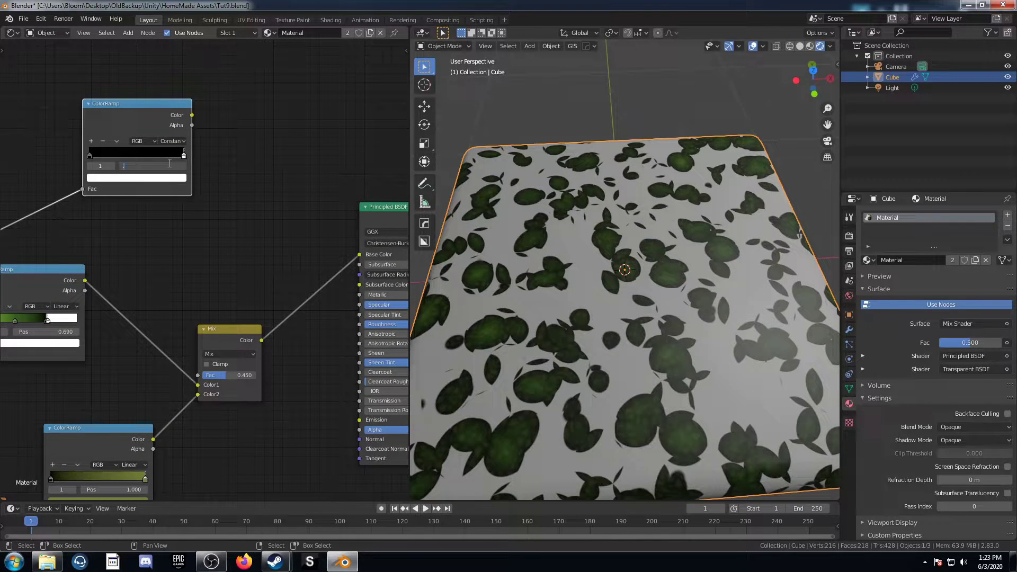
key(Return)
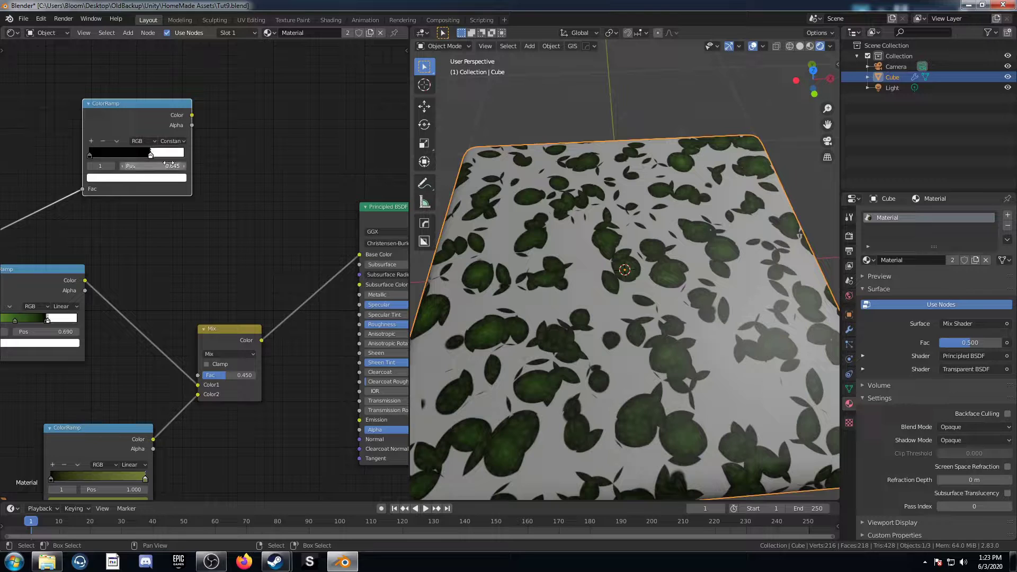
- Preview the black-and-white ColorRamp on the slab, try Ease interpolation, and return it to Constant
ctrl+shift+click(155, 101)
scroll(225, 207, up, 2)
middle_drag(170, 164, 154, 250)
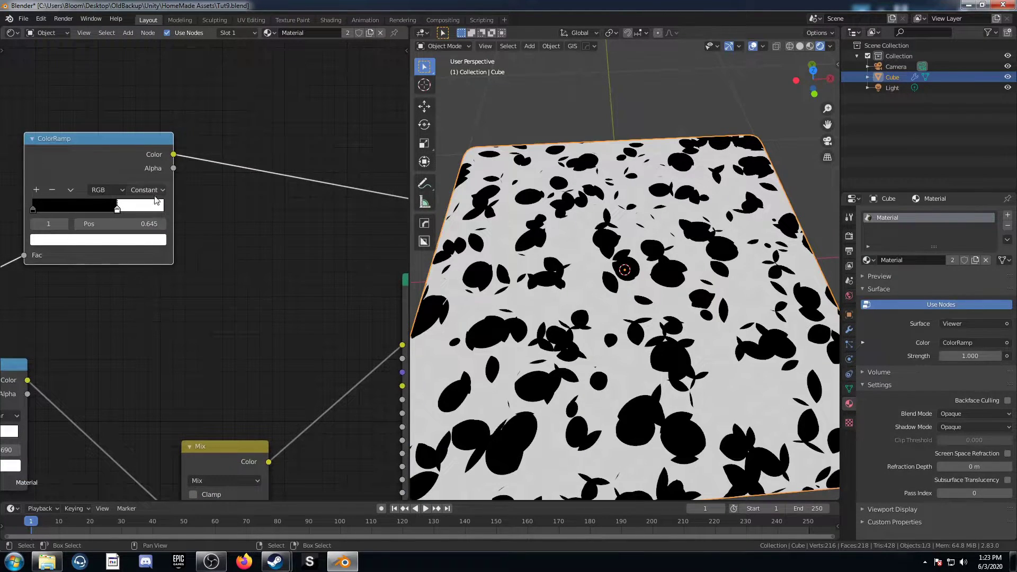
click(148, 189)
click(157, 206)
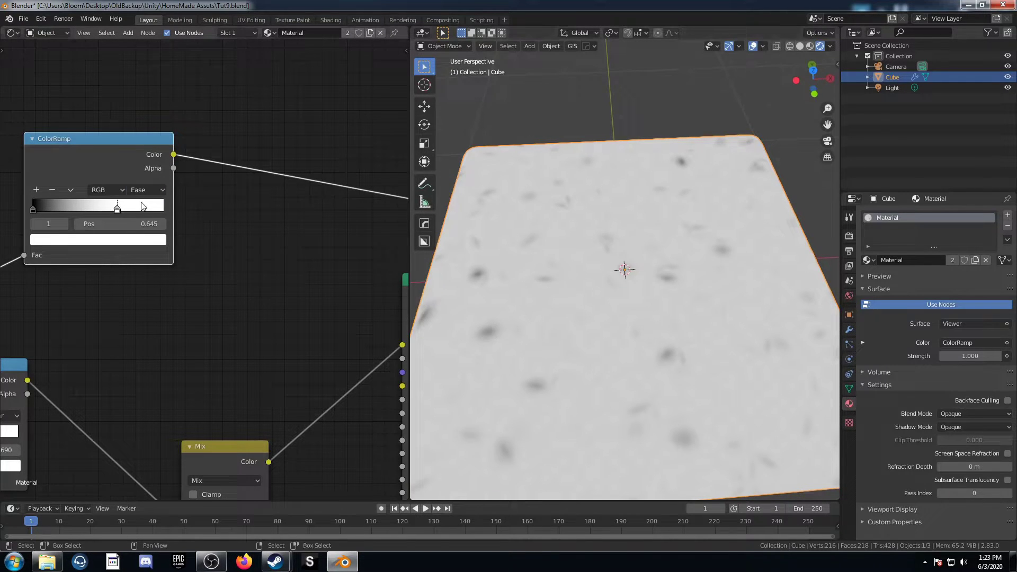
click(148, 189)
click(149, 257)
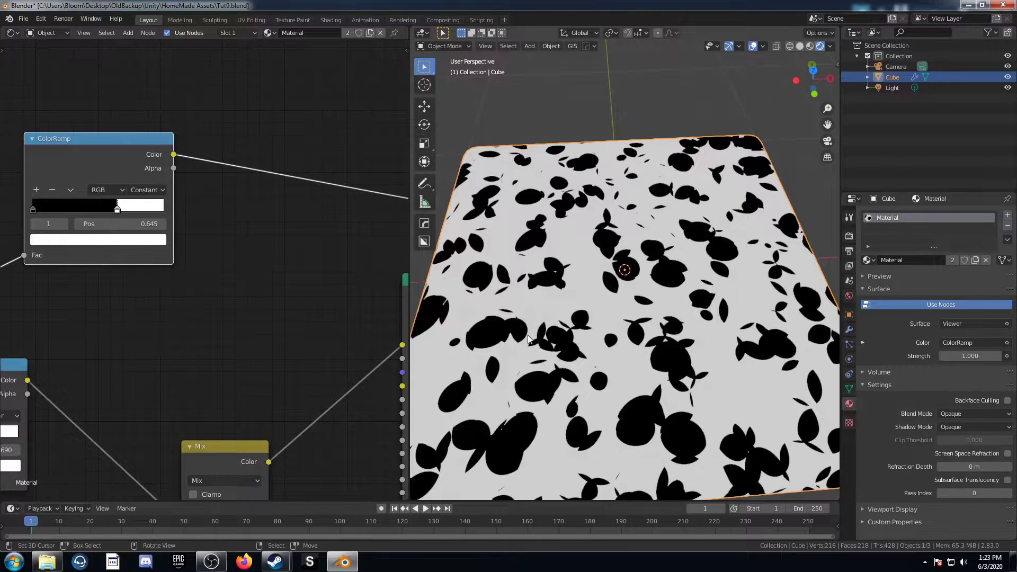
- Connect the black-and-white ColorRamp's colour to the Mix Shader's Fac and output the Mix Shader as the material surface
scroll(183, 360, down, 5)
middle_drag(270, 365, 139, 338)
scroll(139, 338, down, 4)
middle_drag(217, 347, 162, 350)
drag(290, 210, 308, 188)
drag(35, 204, 304, 282)
ctrl+shift+click(312, 189)
middle_drag(338, 394, 309, 331)
- Set the material's Blend Mode to Alpha Clip and inspect the leaves from different angles
middle_drag(640, 401, 575, 382)
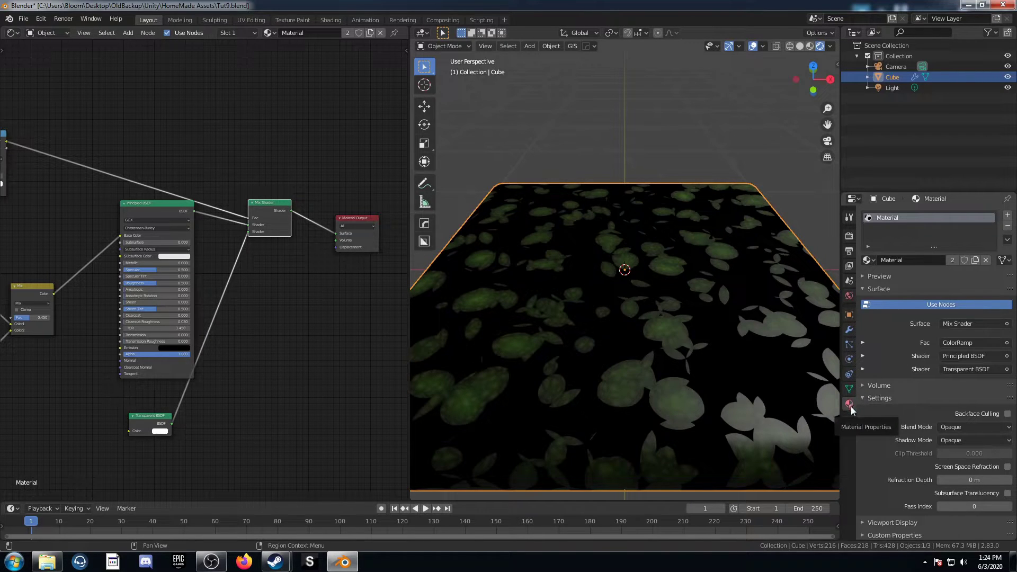
click(960, 426)
click(963, 451)
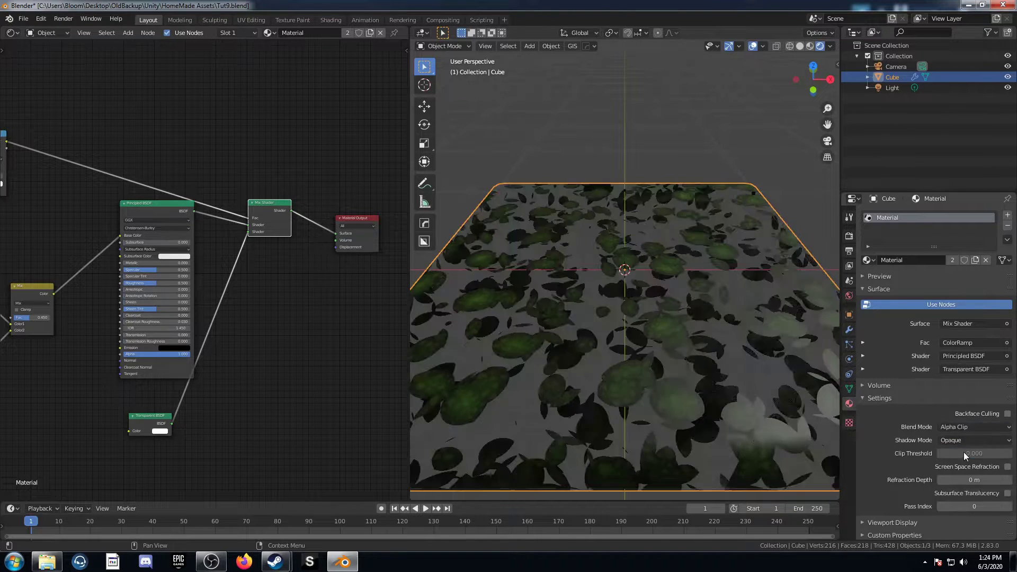
mouse_move(688, 380)
middle_down()
mouse_move(676, 321)
mouse_move(701, 387)
mouse_move(691, 407)
mouse_move(695, 387)
middle_up()
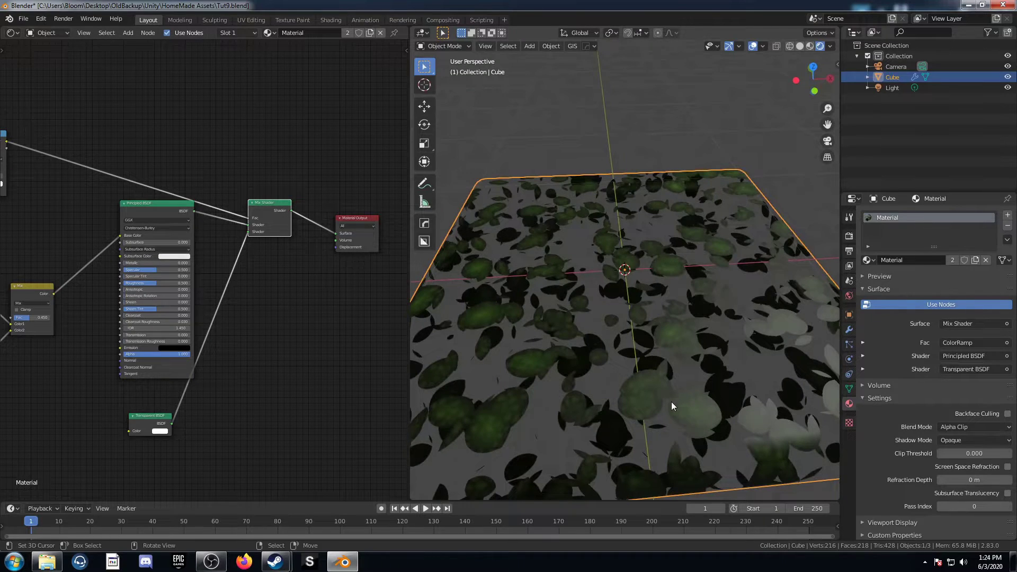
middle_drag(610, 361, 610, 207)
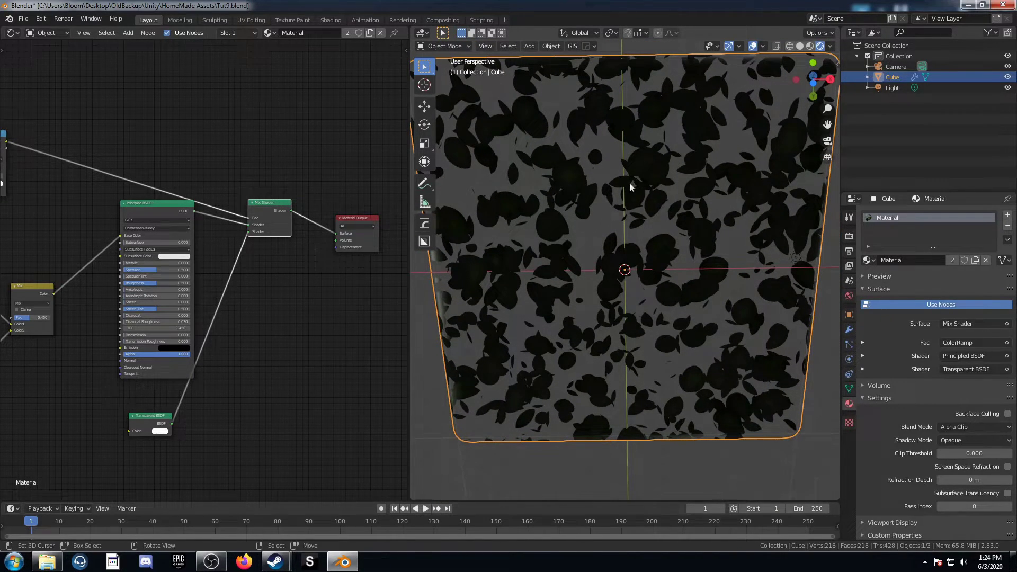
middle_drag(677, 294, 721, 300)
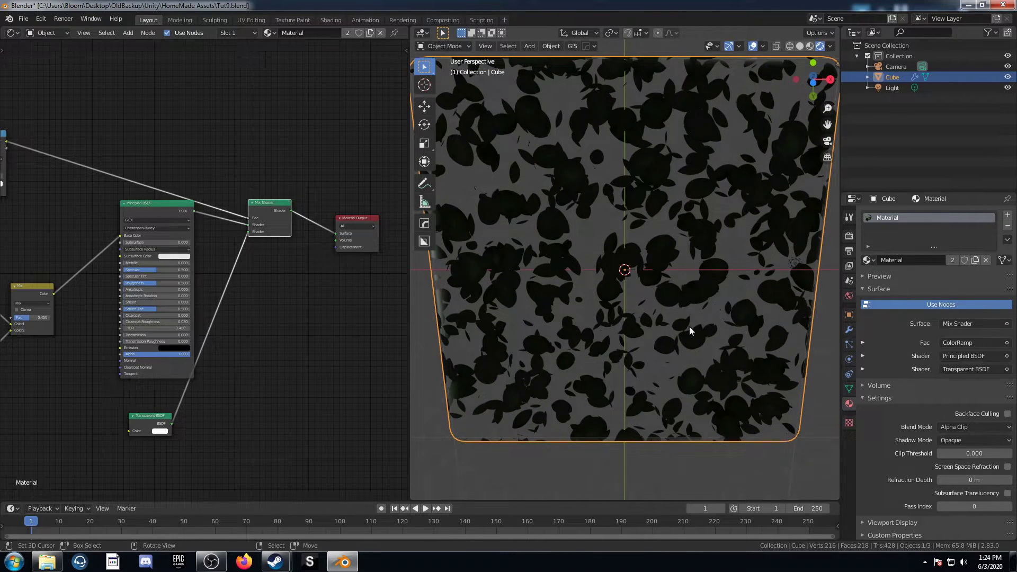
- Move the Mix Shader and Transparent BSDF away from the Principled BSDF to make room for more shader nodes
scroll(286, 256, down, 4)
middle_drag(245, 333, 285, 301)
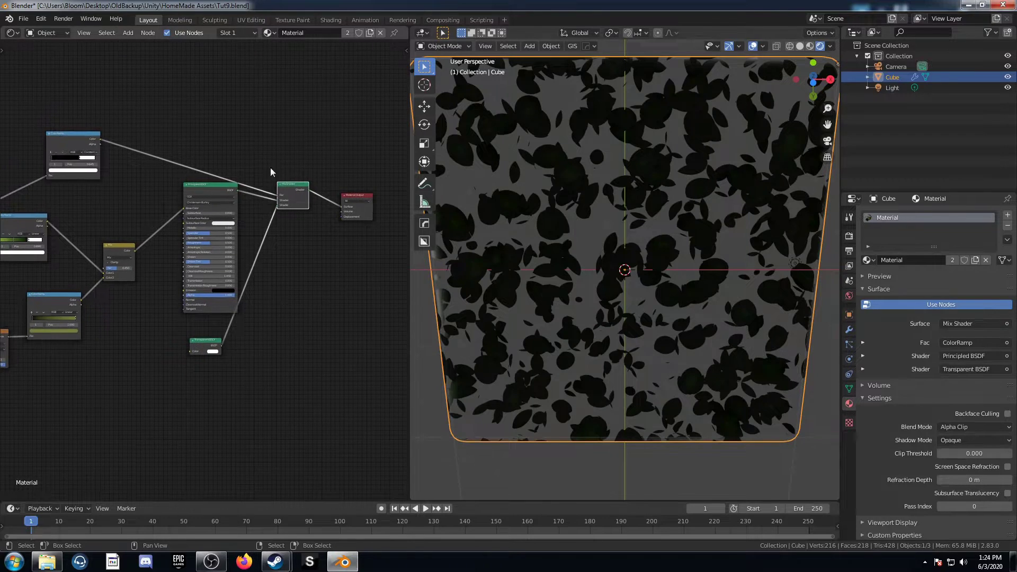
drag(294, 187, 322, 177)
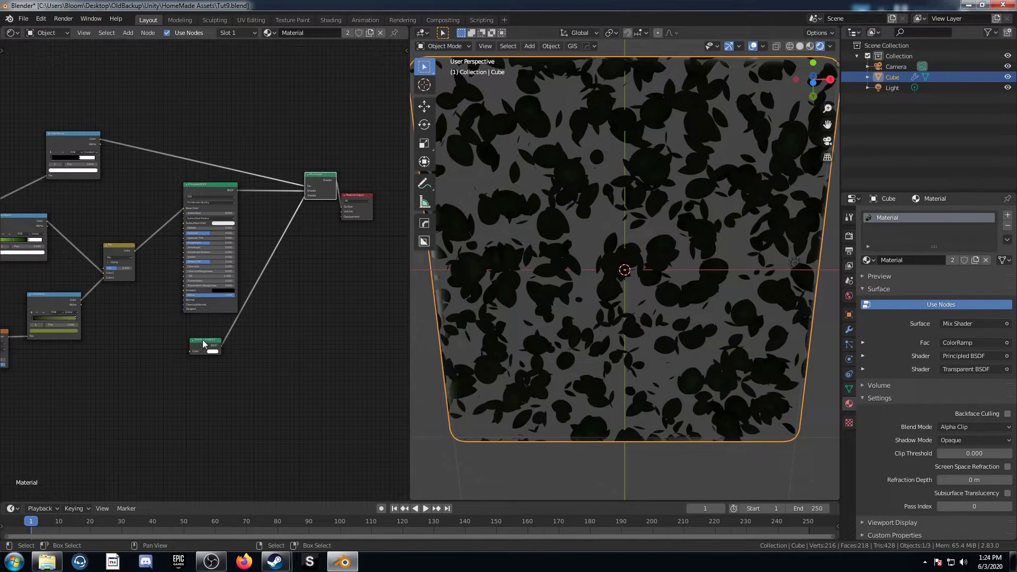
drag(204, 343, 225, 360)
- Add a Translucent BSDF between the Principled and Transparent BSDFs and connect the Mix node's colour to its Color input
key(shift+a)
click(263, 245)
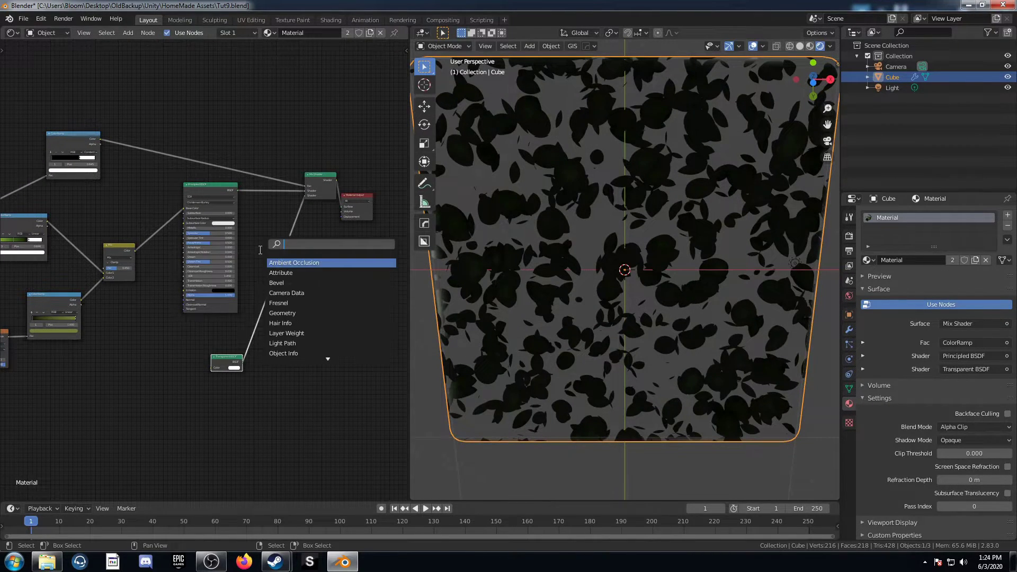
text(tra)
key(Return)
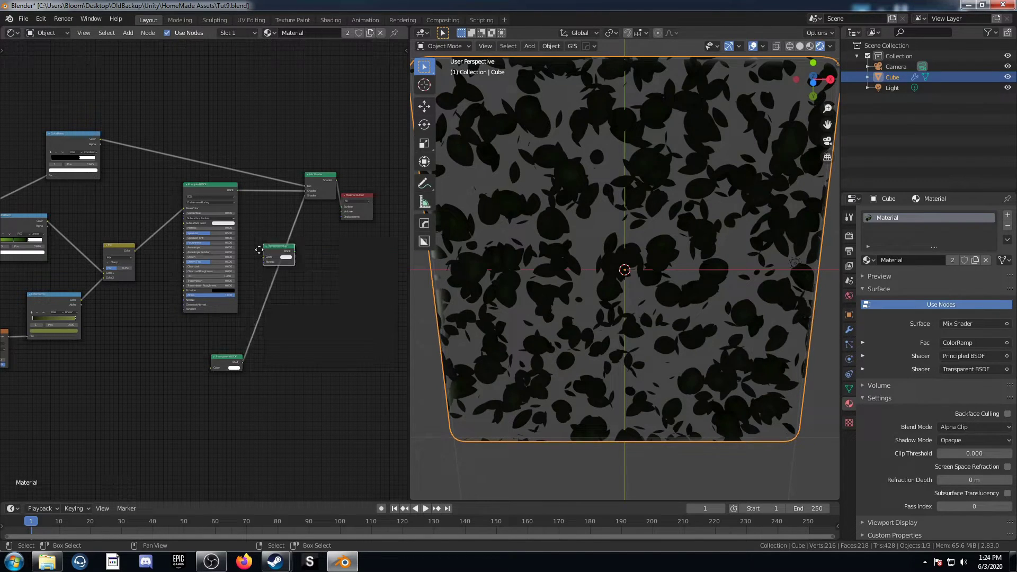
click(181, 327)
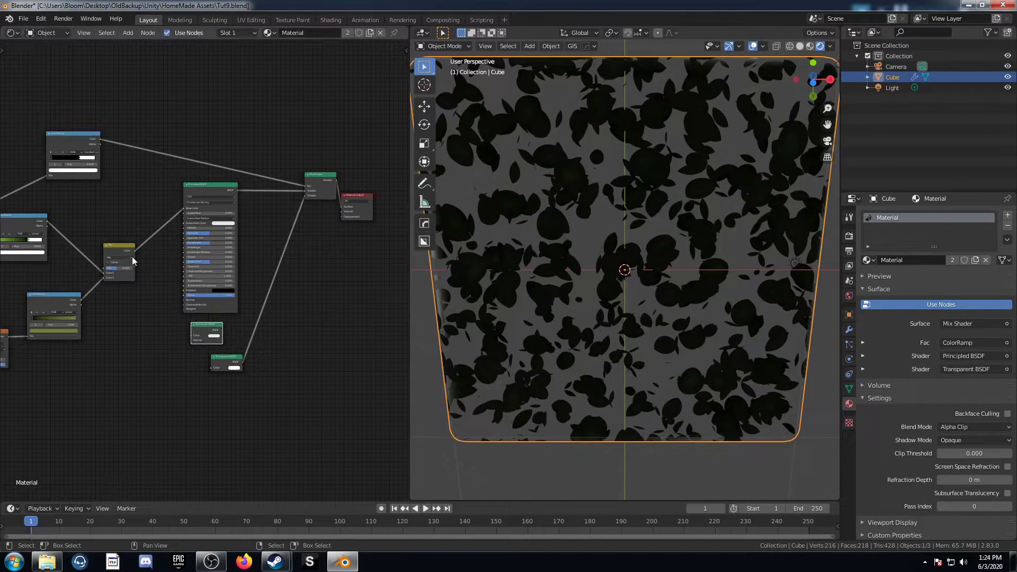
drag(134, 251, 194, 340)
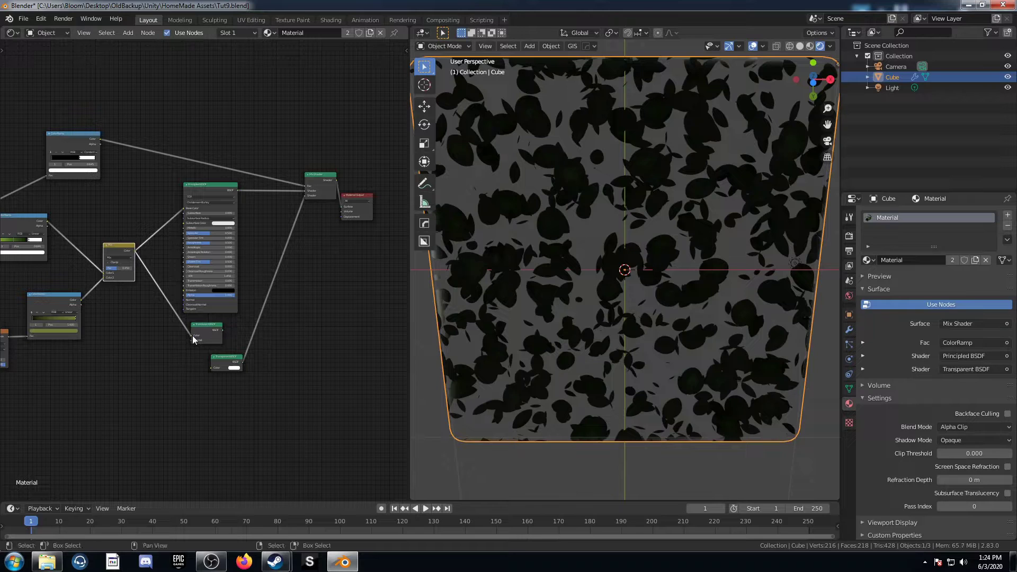
- Insert an Add Shader on the link between the Principled BSDF and the Mix Shader
key(shift+a)
click(262, 218)
text(addd)
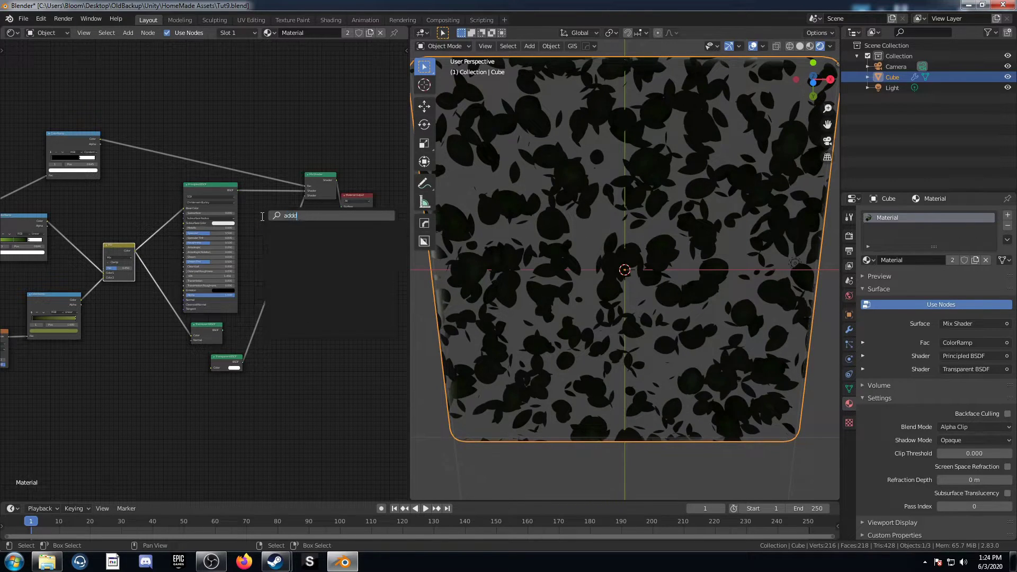
key(BackSpace)
key(Return)
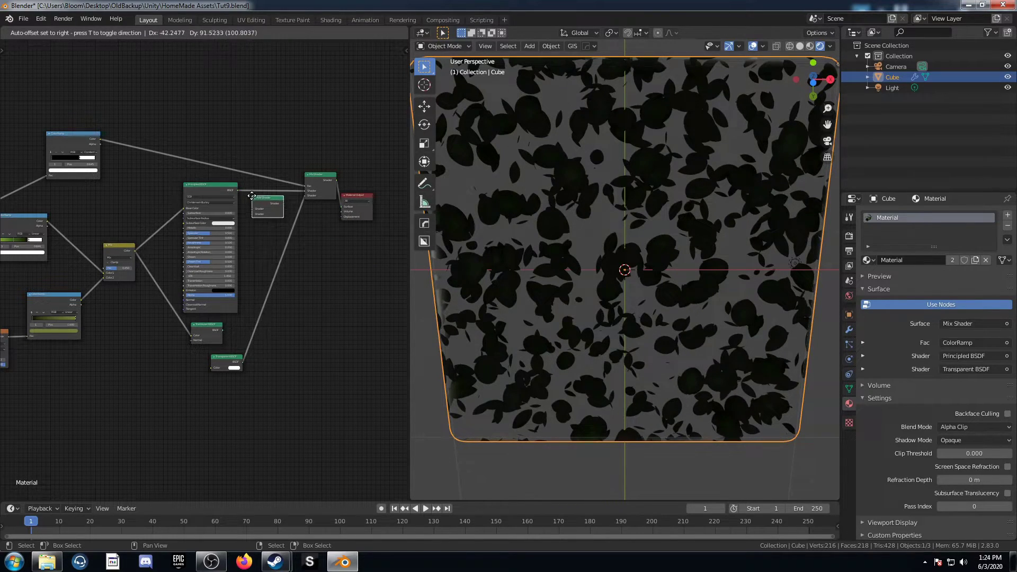
click(255, 189)
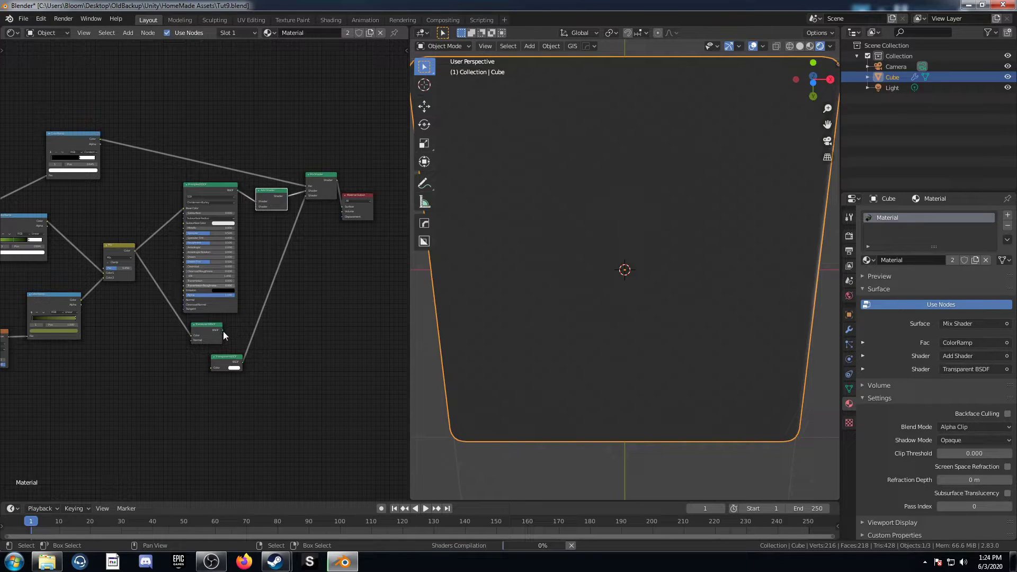
- Connect the Translucent BSDF's output to the second Shader input of the Add Shader
click(254, 217)
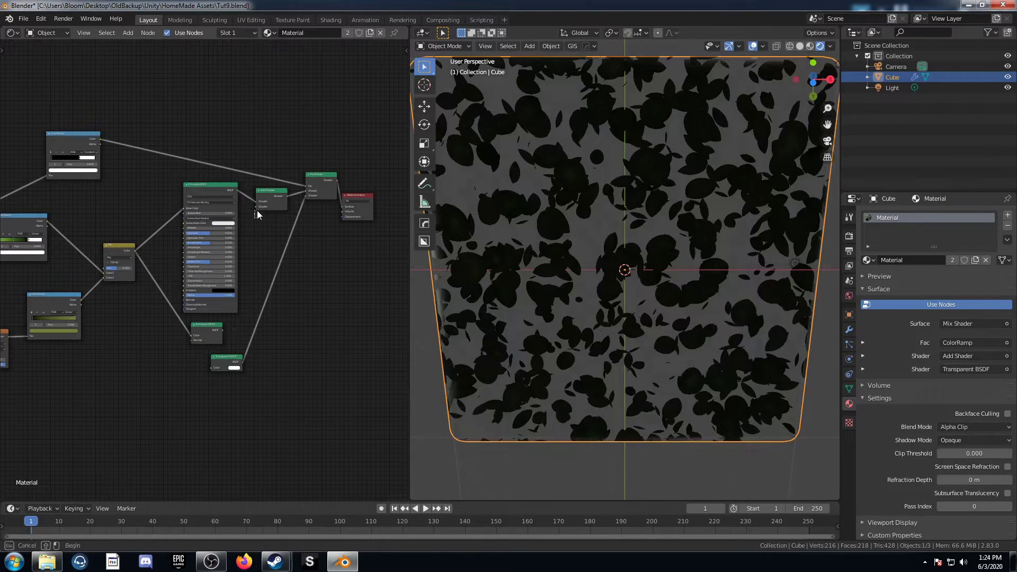
drag(223, 330, 256, 206)
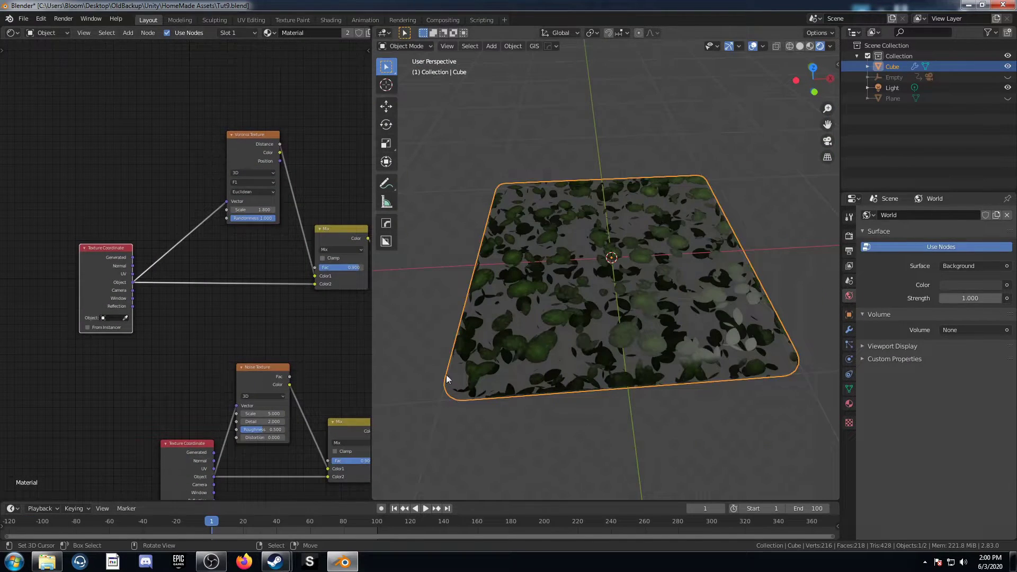
scroll(585, 375, up, 5)
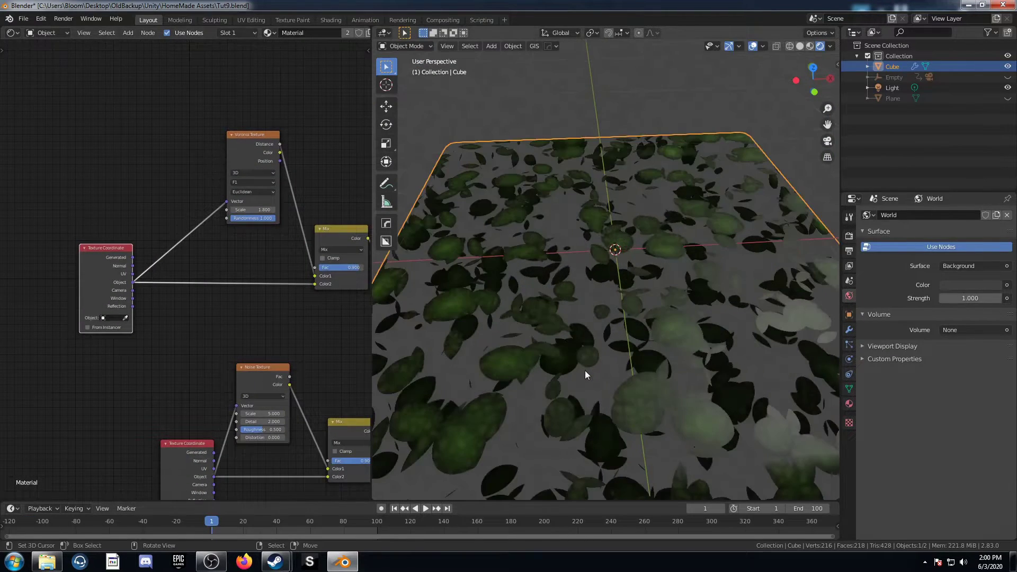
scroll(584, 373, up, 2)
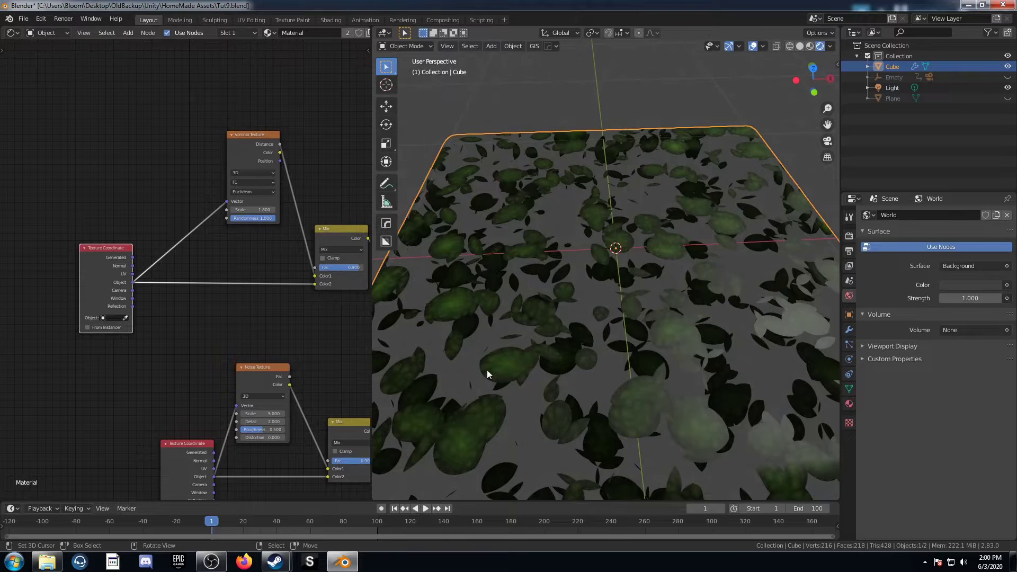
middle_drag(586, 414, 611, 437)
- Duplicate the Noise Texture and insert the copy on the link between the upper Texture Coordinate and the Voronoi Texture
middle_drag(208, 436, 214, 385)
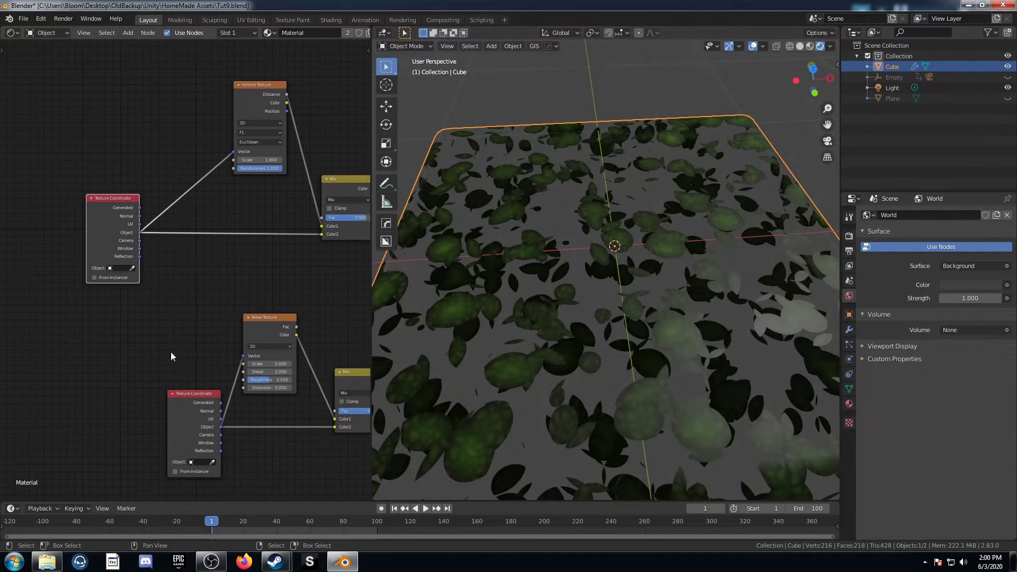
middle_drag(171, 353, 182, 409)
click(284, 377)
key(shift+d)
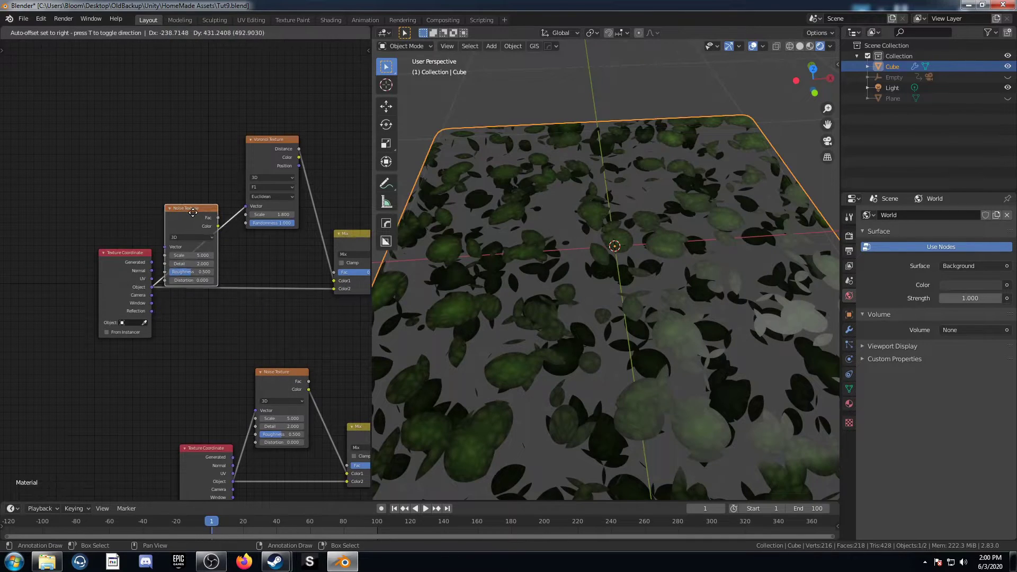
click(206, 182)
scroll(600, 316, up, 2)
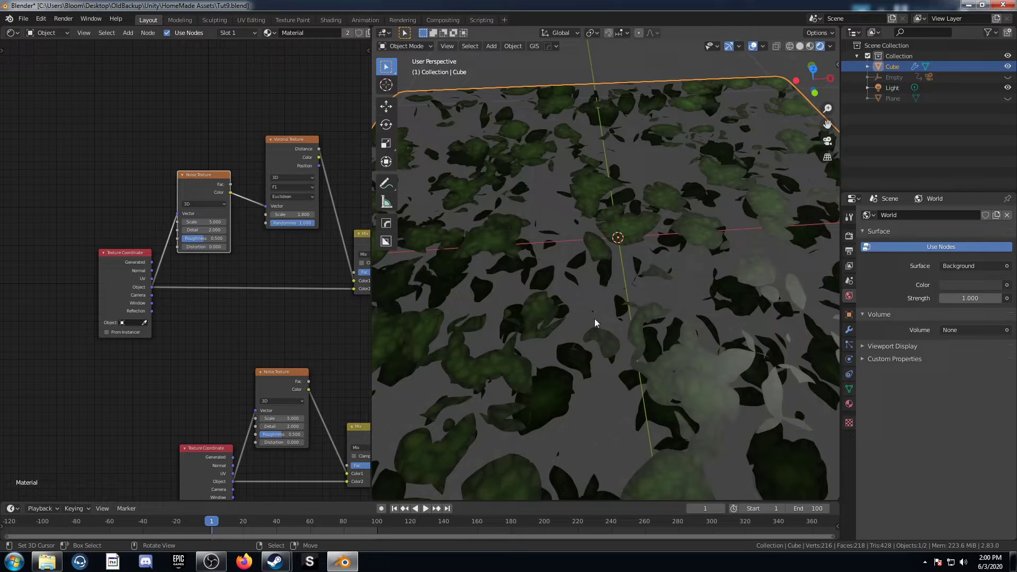
scroll(212, 310, down, 2)
- Spread out the upper Texture Coordinate, Noise Texture, Voronoi Texture and Mix nodes to make room for another node
drag(134, 262, 86, 278)
drag(200, 196, 152, 195)
scroll(174, 228, down, 2)
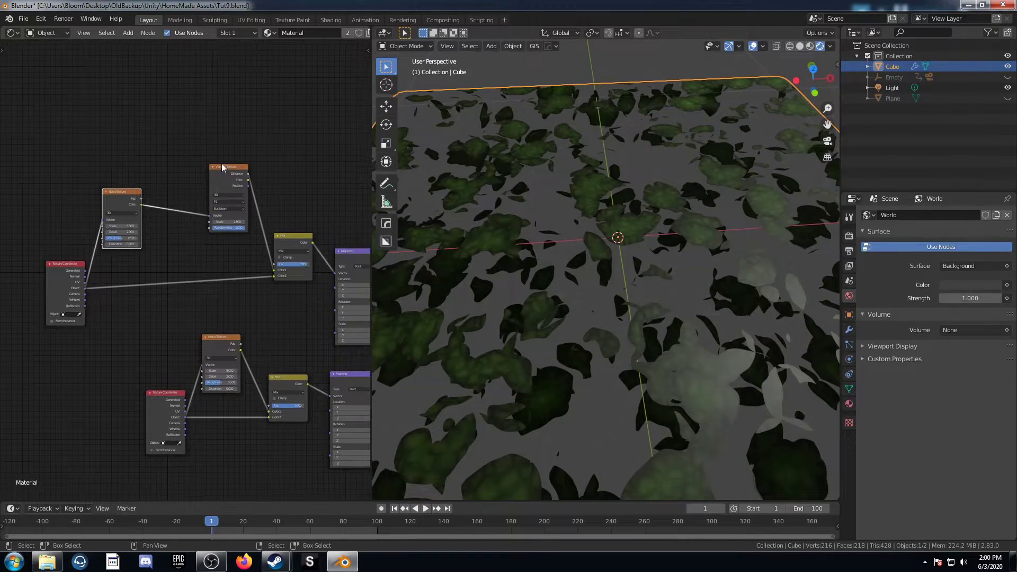
mouse_move(223, 168)
mouse_down()
mouse_move(238, 164)
mouse_move(231, 173)
mouse_up()
drag(301, 239, 297, 242)
- Duplicate the Mix node between the Noise and Voronoi Textures and connect the Texture Coordinate's Object output to its Color2
key(shift+d)
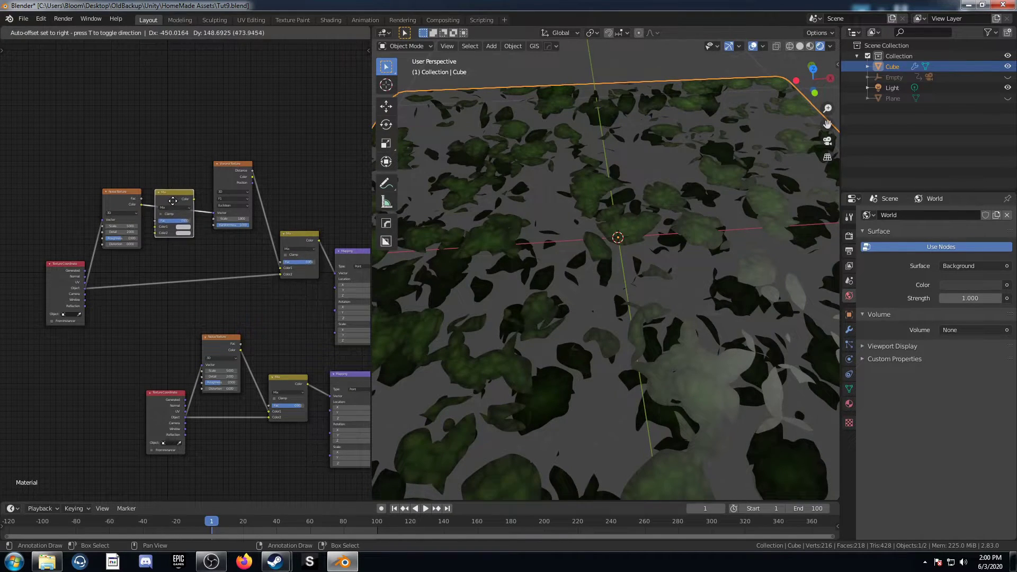
click(176, 203)
middle_drag(144, 265, 217, 244)
drag(195, 173, 200, 161)
drag(160, 270, 239, 212)
scroll(240, 212, up, 2)
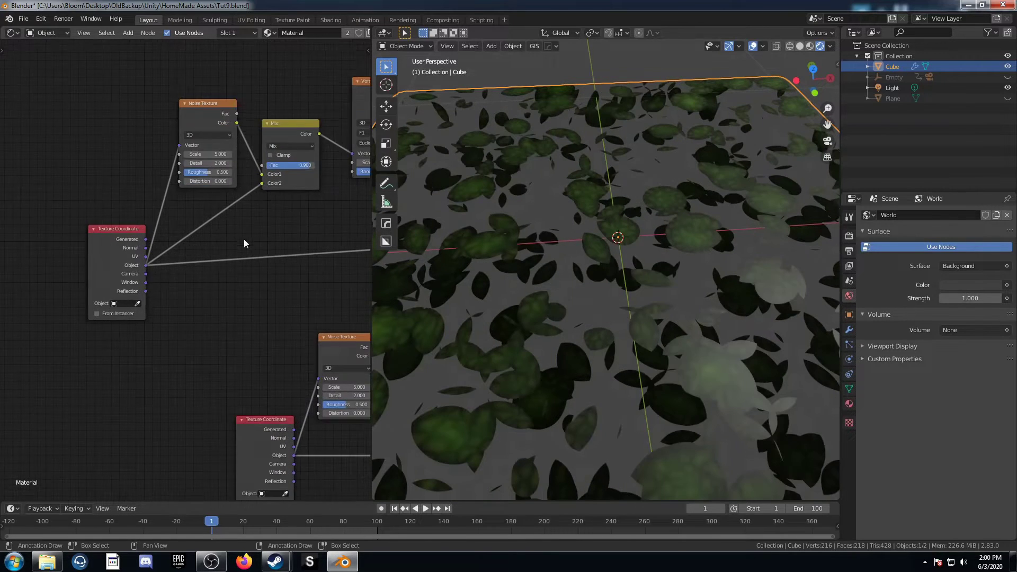
- Set the Scale of the Noise Texture feeding the Voronoi distortion to 20
middle_drag(243, 239, 198, 287)
scroll(198, 287, up, 2)
mouse_move(244, 217)
mouse_down()
mouse_move(254, 217)
mouse_move(244, 217)
mouse_up()
scroll(301, 265, down, 2)
middle_drag(291, 264, 222, 252)
middle_drag(195, 283, 234, 267)
double_click(159, 209)
text(5.0)
key(BackSpace)
key(BackSpace)
key(BackSpace)
text(20)
key(Return)
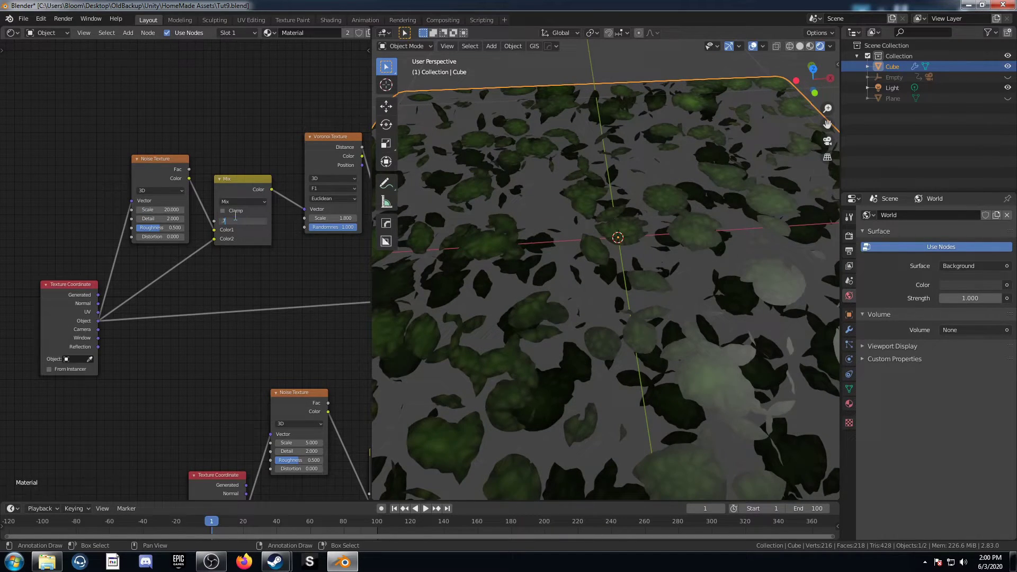
- Set the Fac of the Mix node before the Voronoi Texture to 0.7 and check the distorted leaf edges
key(Return)
middle_drag(546, 327, 634, 320)
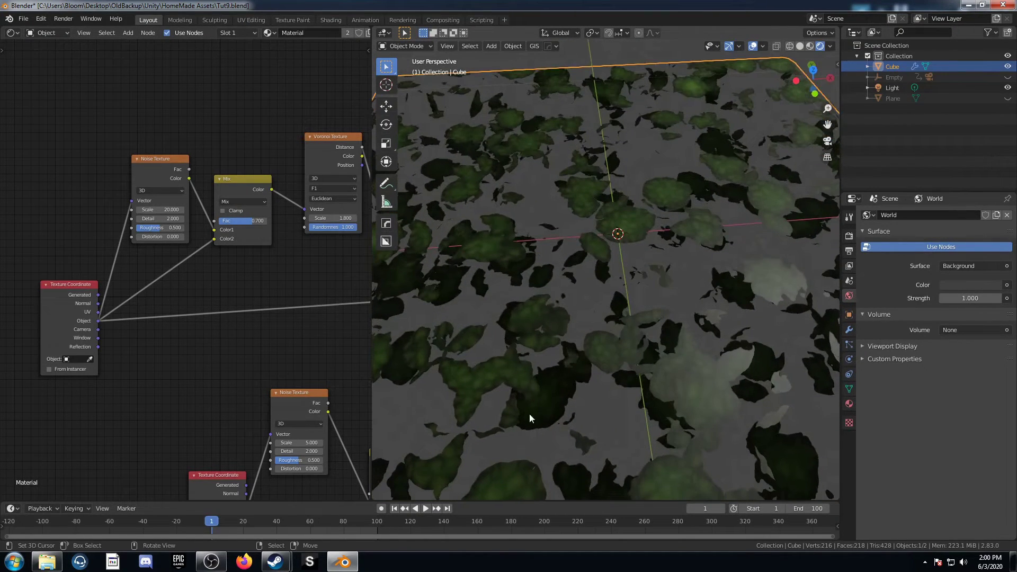
middle_drag(529, 418, 555, 411)
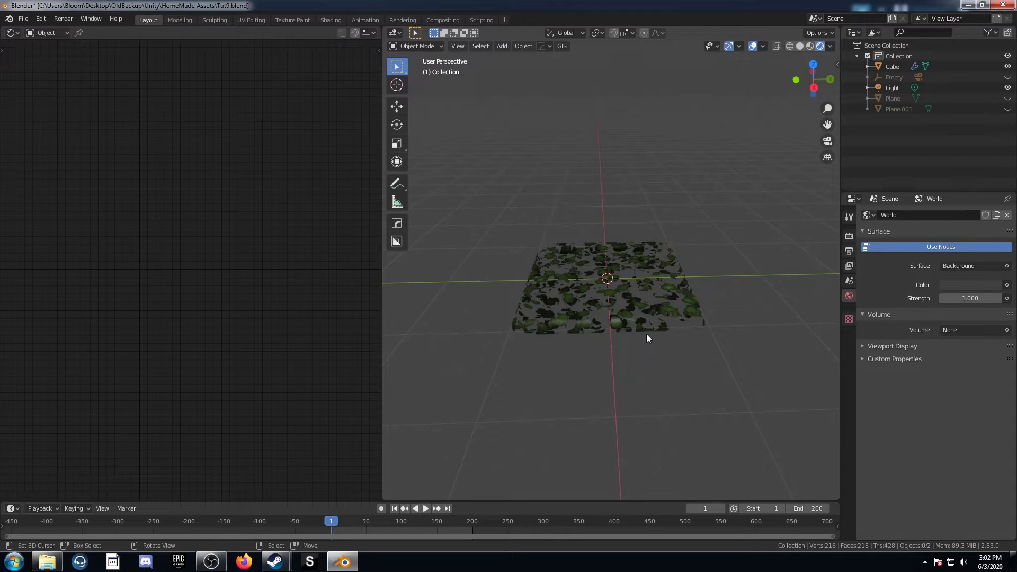
- Select the leaf-covered slab and hide it in the viewport
click(606, 329)
scroll(632, 397, up, 2)
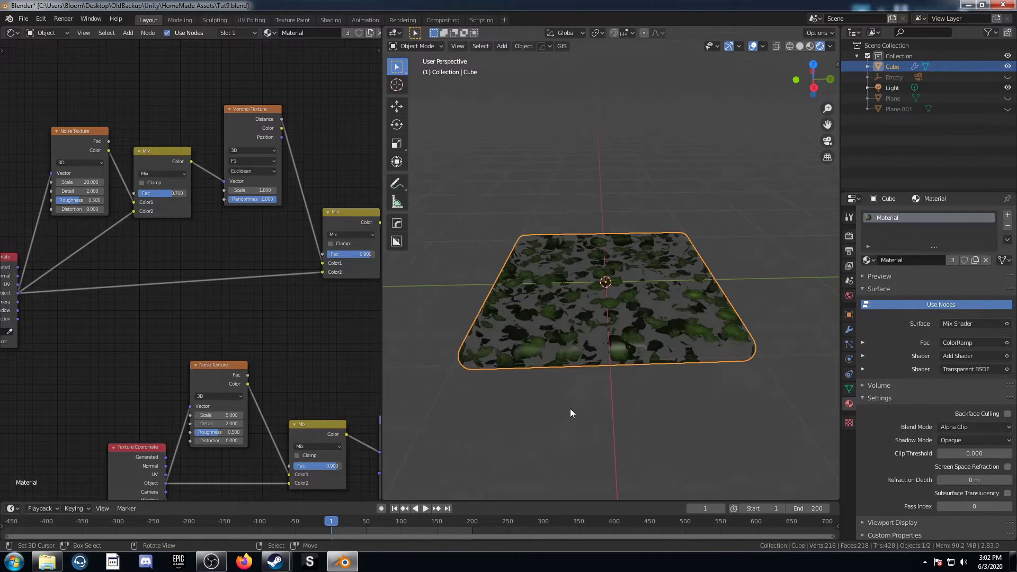
middle_drag(580, 383, 587, 398)
key(h)
middle_drag(629, 329, 596, 311)
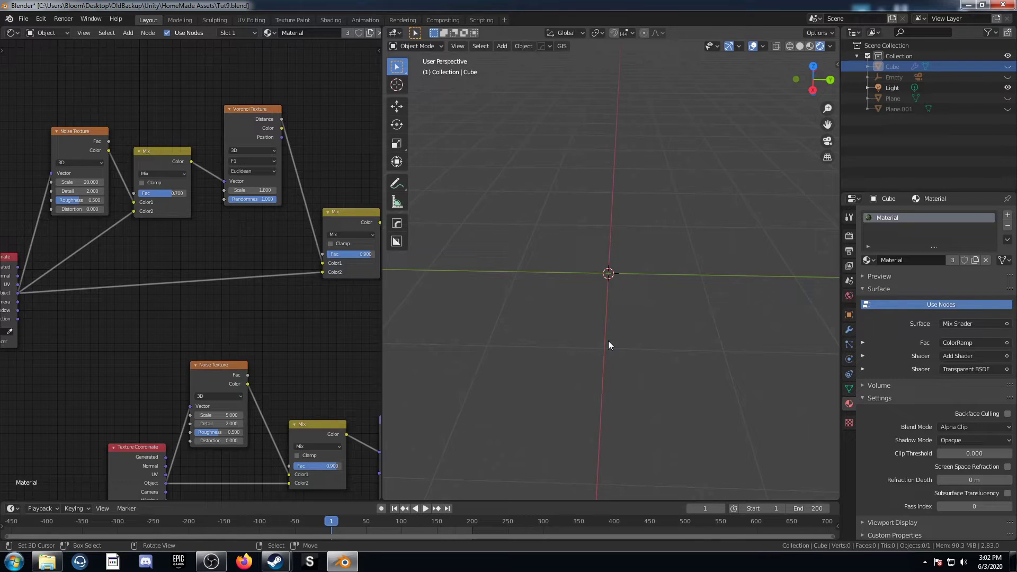
- Add a Sapling Tree Gen curve at the origin and set its tree Scale to 0
key(shift+a)
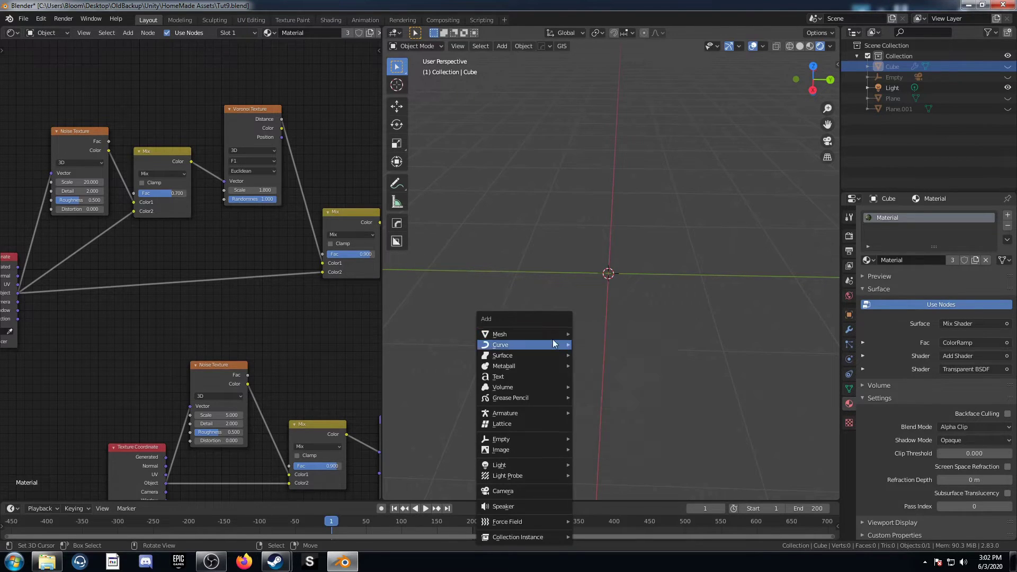
mouse_move(555, 345)
click(616, 402)
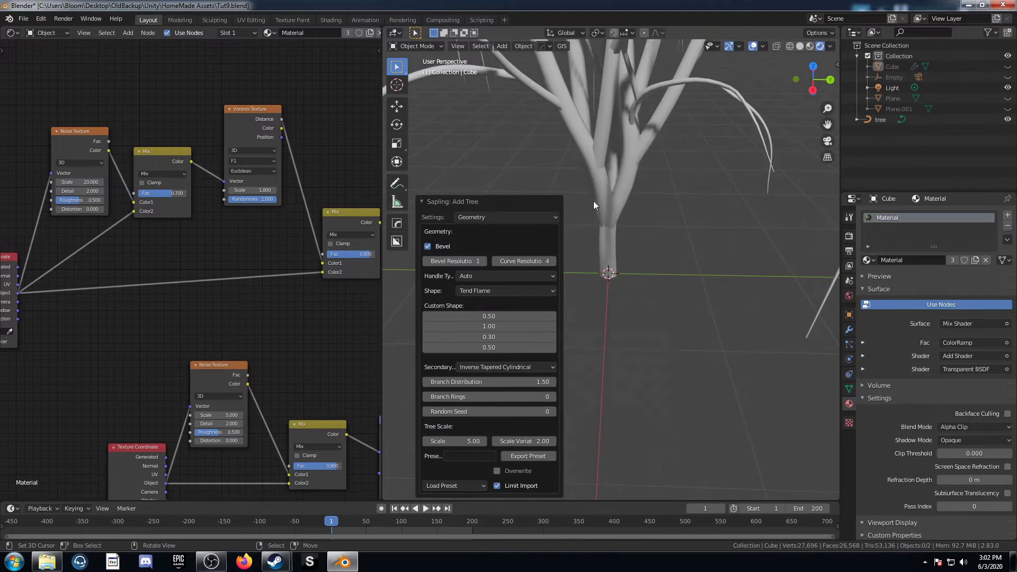
drag(476, 441, 427, 441)
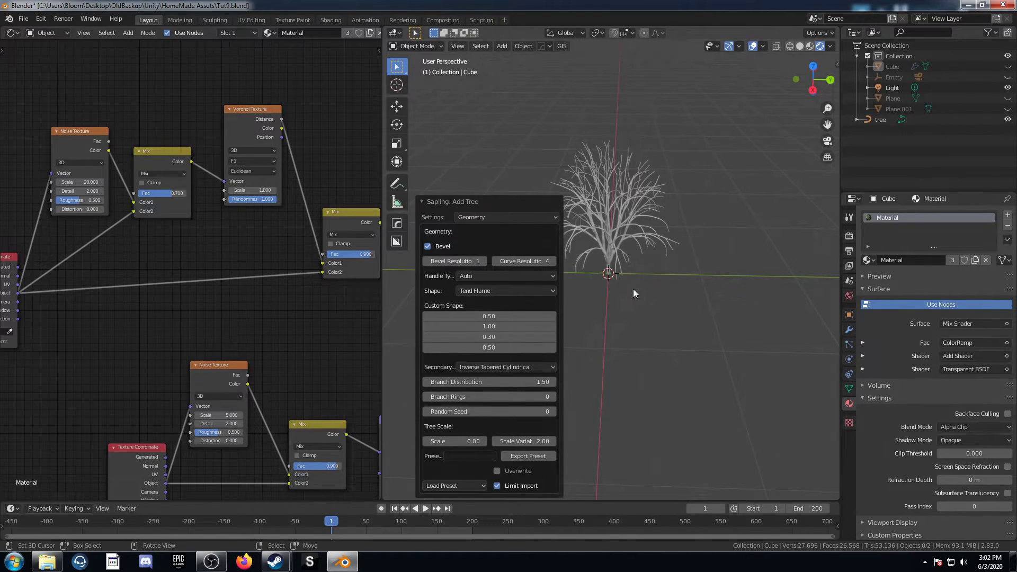
- Give the tree a new material with a dark brown Base Color
click(605, 227)
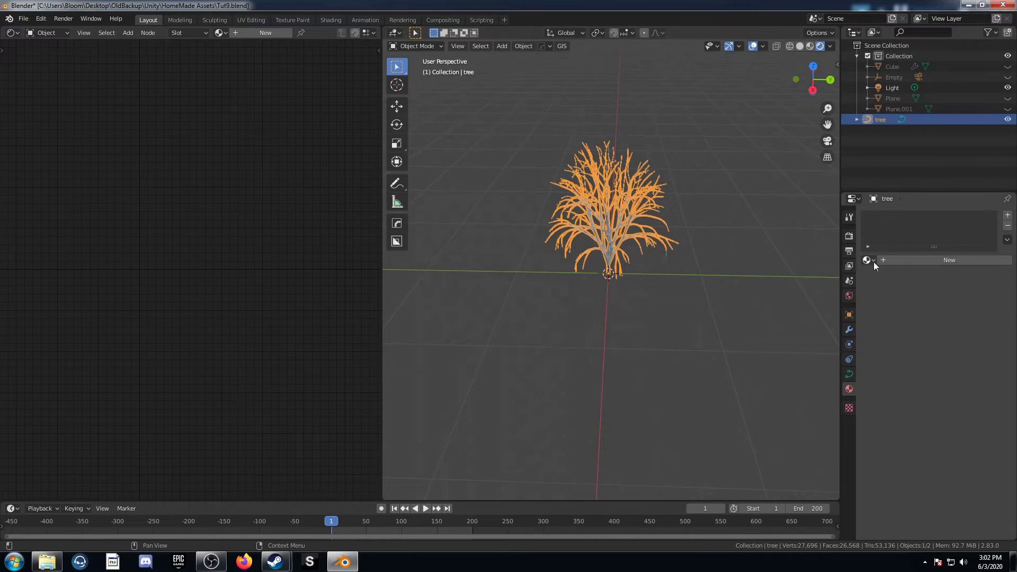
click(901, 258)
click(972, 366)
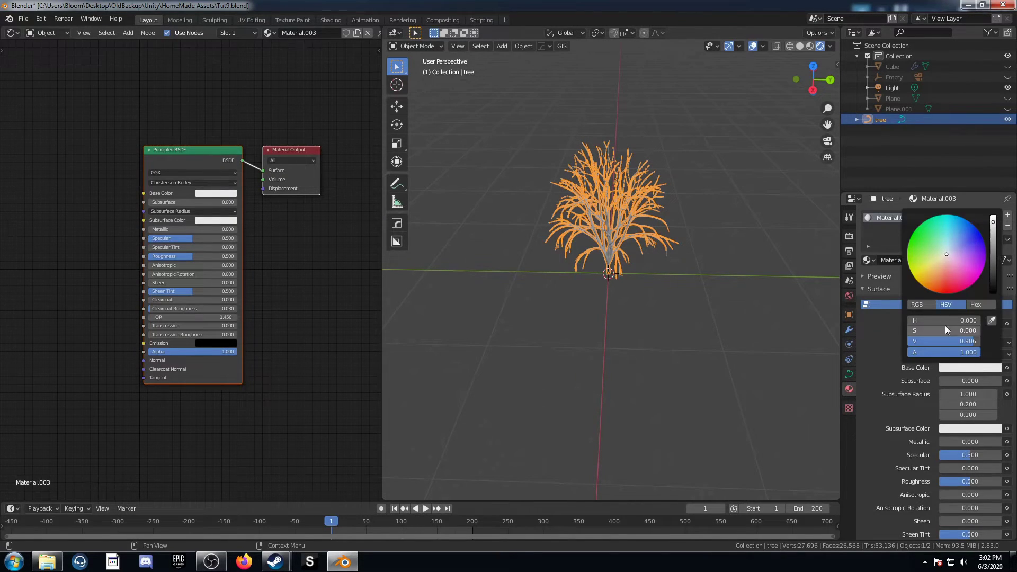
click(932, 287)
scroll(932, 287, down, 5)
scroll(932, 287, down, 2)
- Add an ico sphere, raise it along Z above the tree and scale it to about 0.44
key(shift+a)
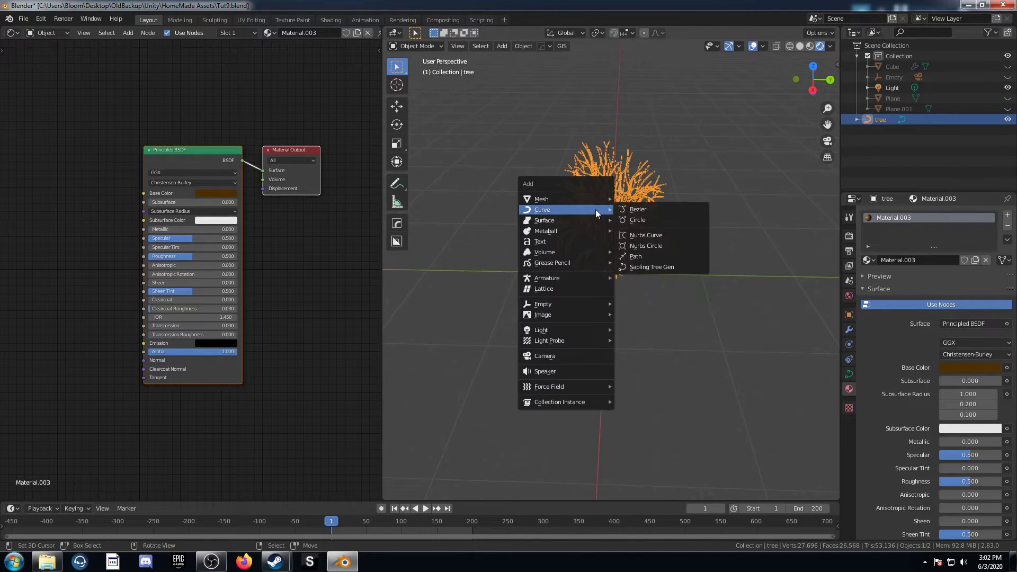
mouse_move(594, 195)
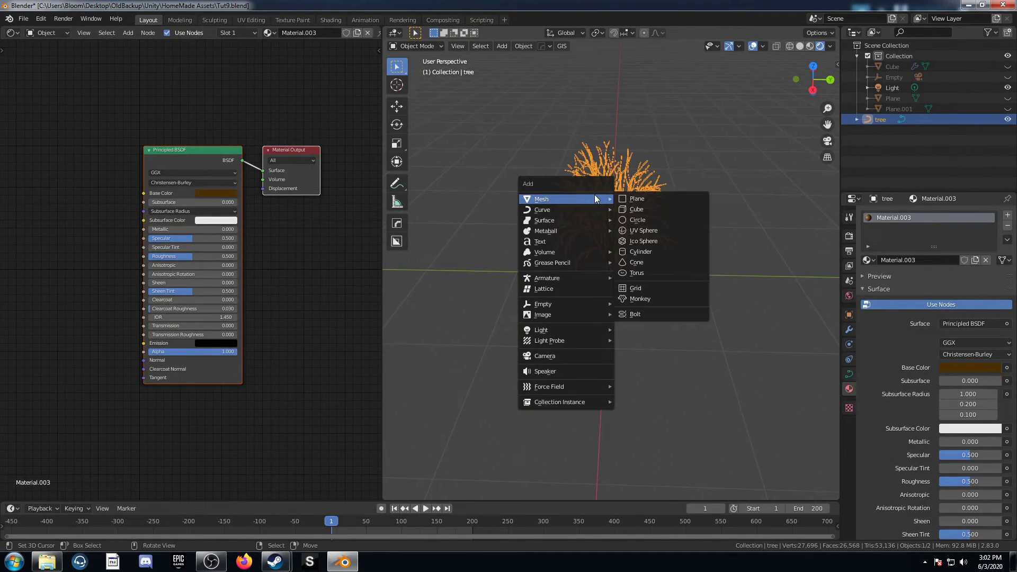
click(644, 241)
key(g)
key(z)
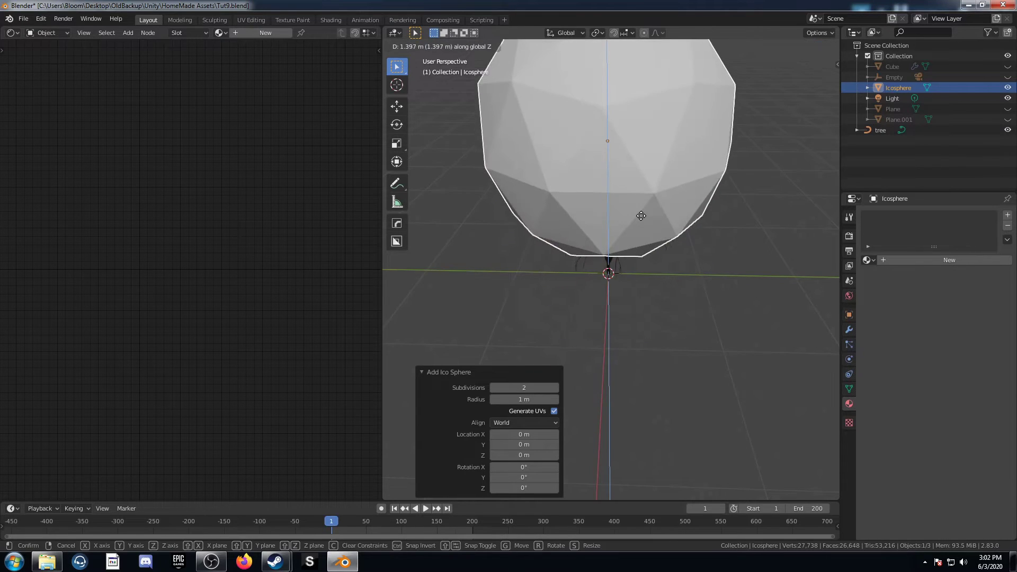
click(656, 254)
key(s)
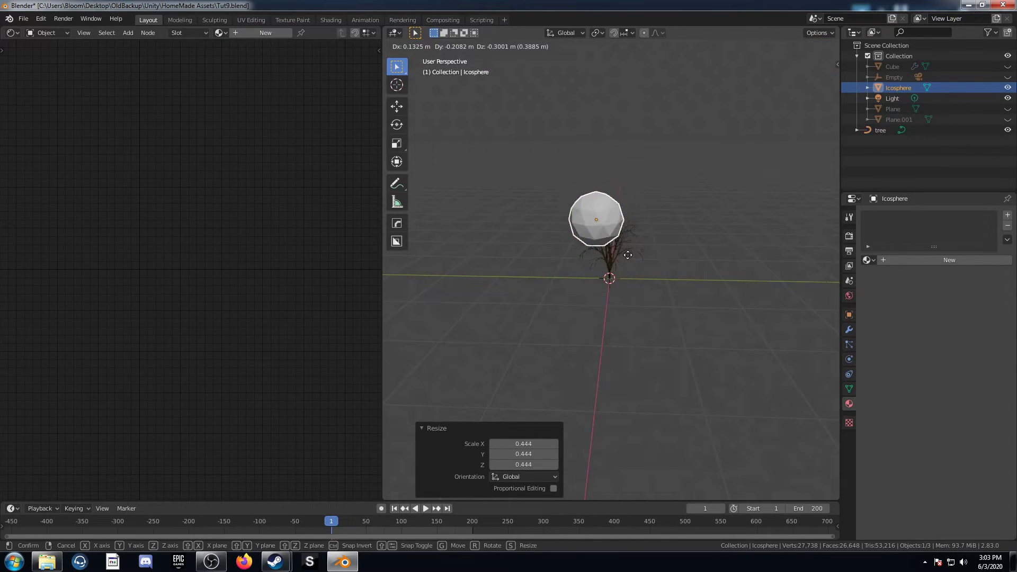
click(641, 235)
scroll(641, 279, up, 2)
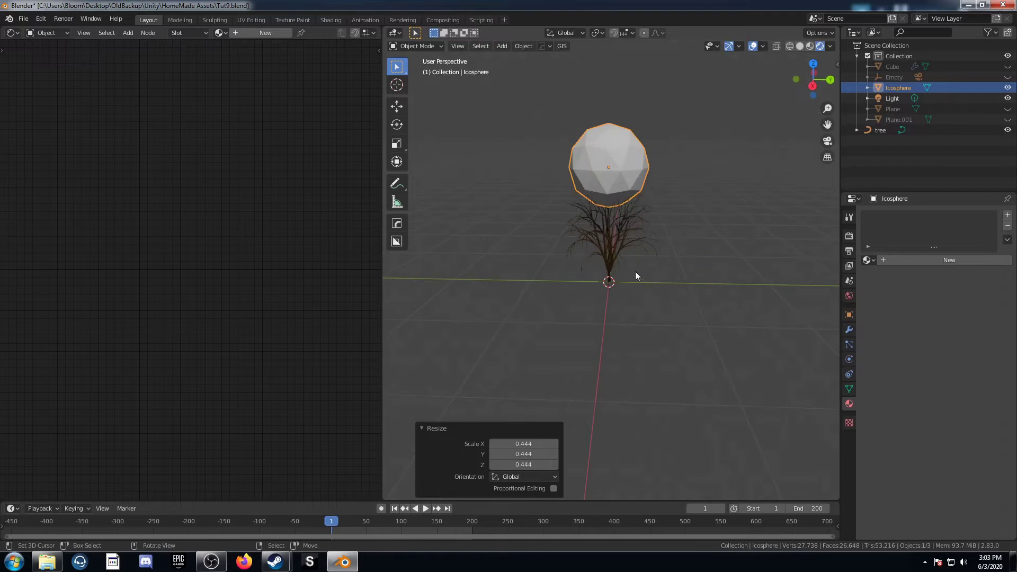
- In Edit Mode, move the sphere down to one side of the tree and duplicate it about 0.84 m along Y
key(Tab)
key(g)
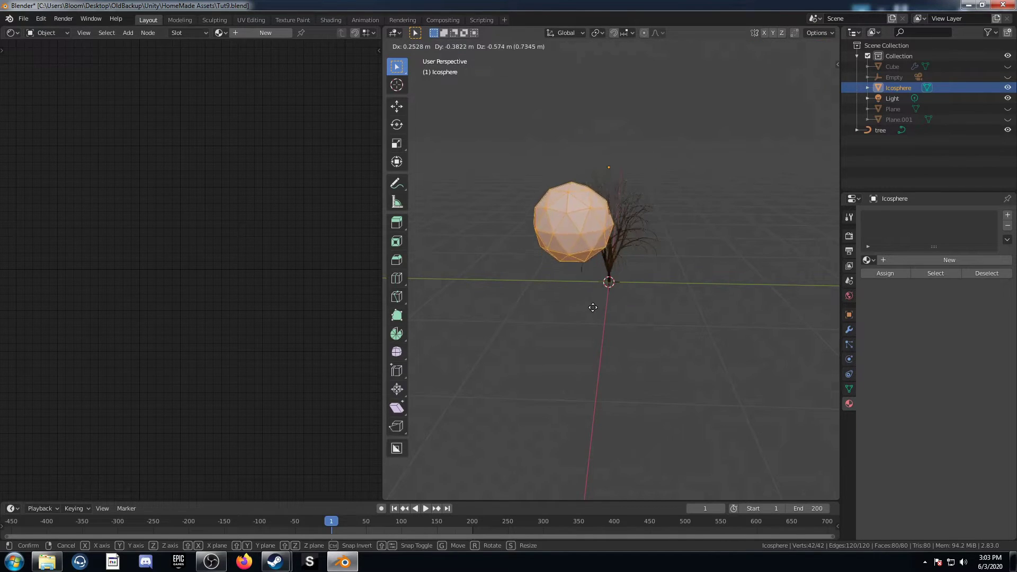
click(599, 296)
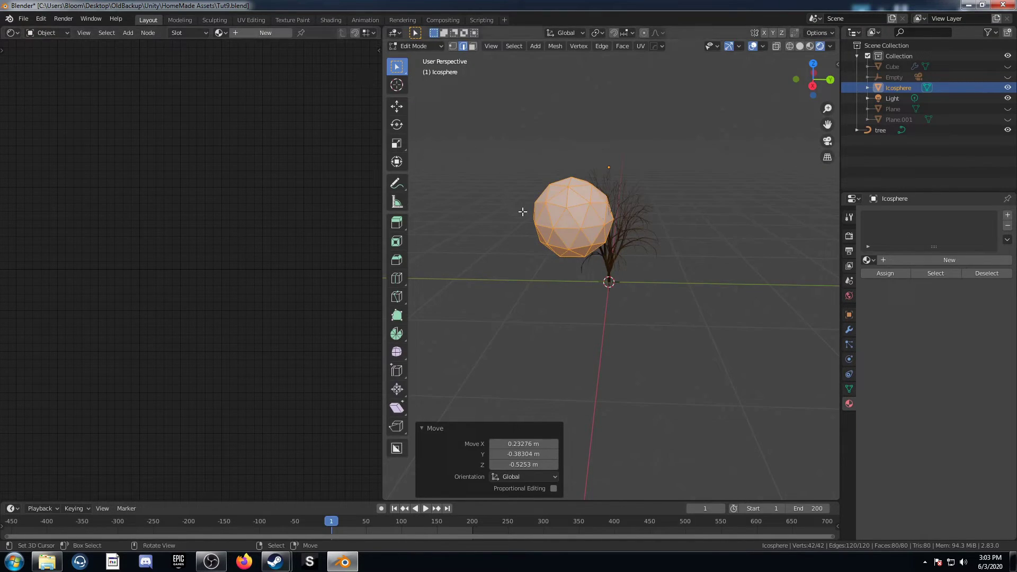
key(shift+d)
click(598, 209)
- Duplicate the sphere to the top of the tree crown and scale the copy down
key(shift+d)
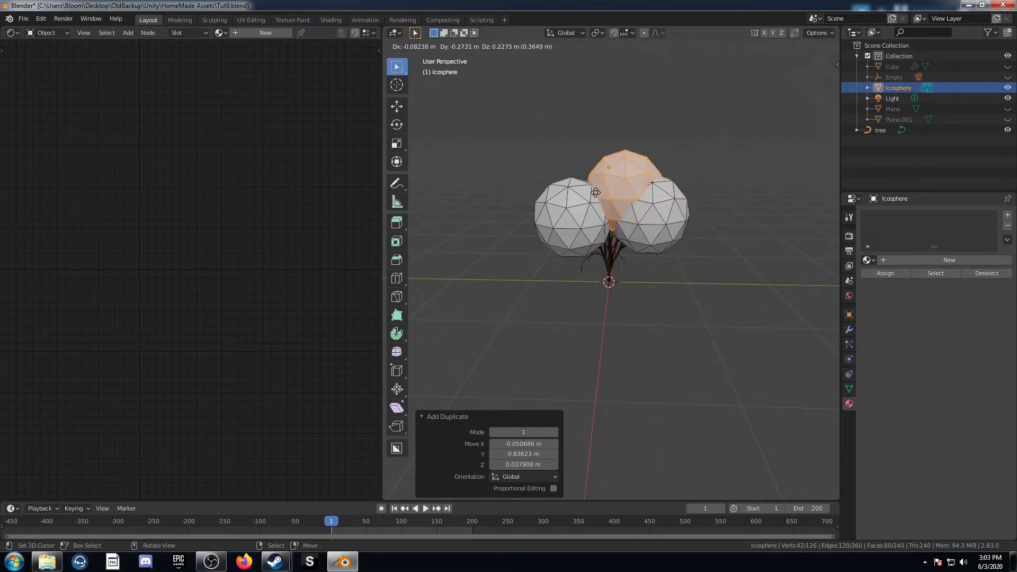
click(581, 166)
key(s)
click(609, 211)
- Duplicate the top sphere to the back of the crown, resize the copy and adjust its height along Z
middle_drag(624, 210, 731, 244)
key(shift+d)
click(674, 295)
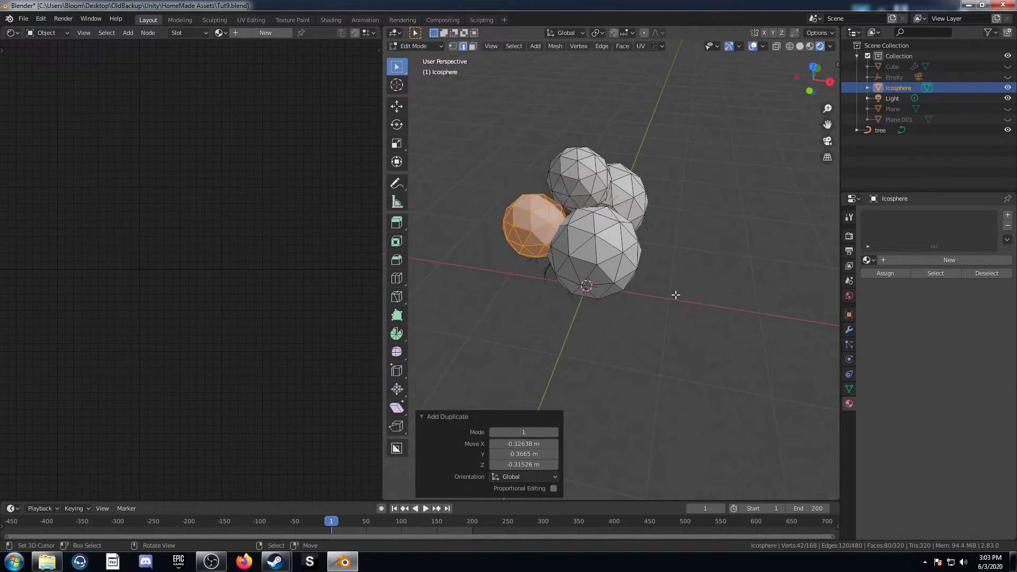
key(s)
click(697, 324)
middle_drag(696, 325, 666, 246)
key(g)
key(z)
click(665, 275)
- Duplicate the back sphere to the front of the crown, scale the copy to 0.7 and shift it along Y
key(shift+d)
click(762, 268)
middle_drag(762, 269, 594, 266)
text(s.7)
key(Return)
key(g)
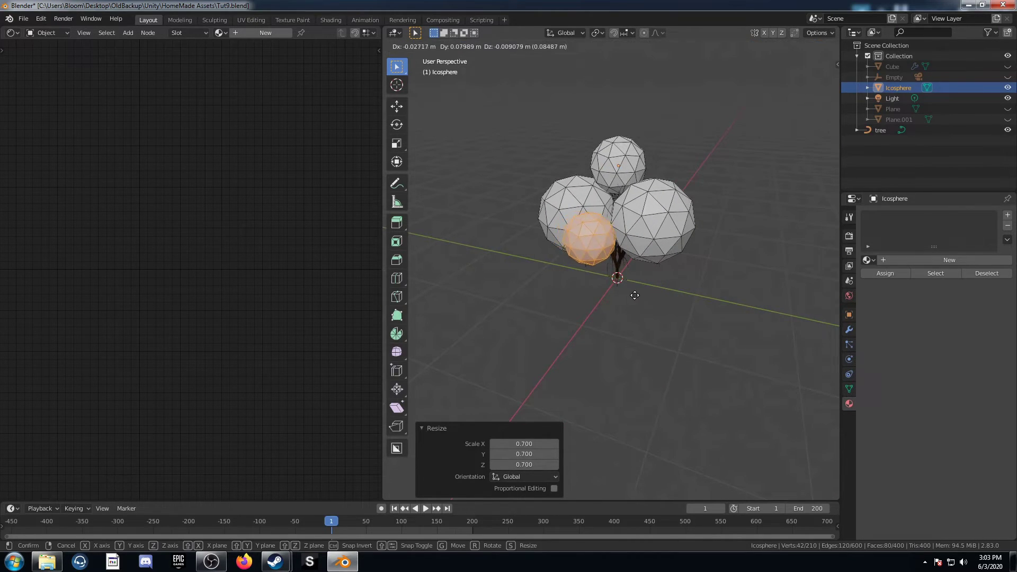
key(x)
key(y)
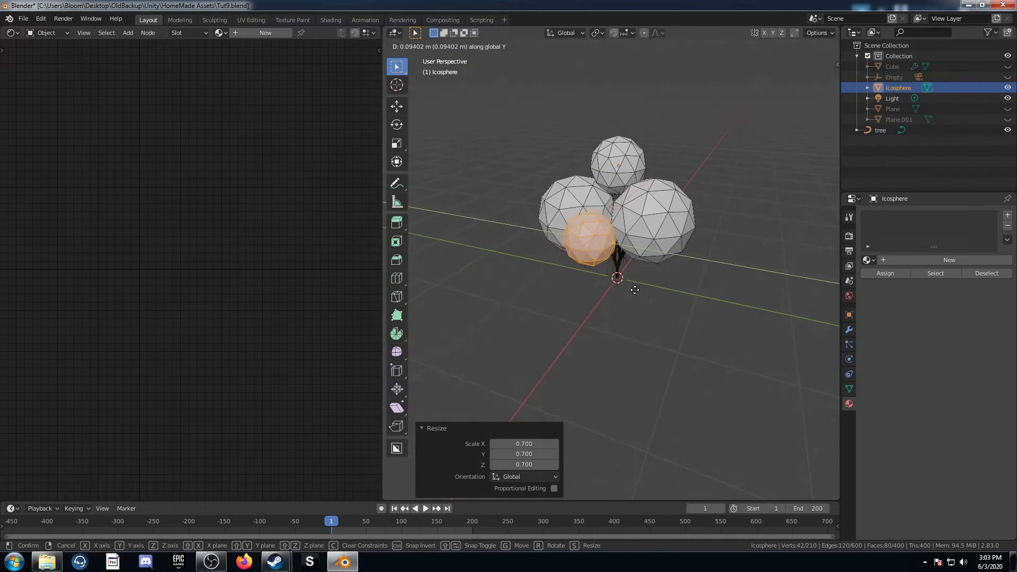
click(639, 289)
key(g)
key(x)
key(Escape)
- Leave Edit Mode and give the joined spheres a level 2 Subdivision Surface modifier and a Displace modifier
key(Tab)
key(ctrl+2)
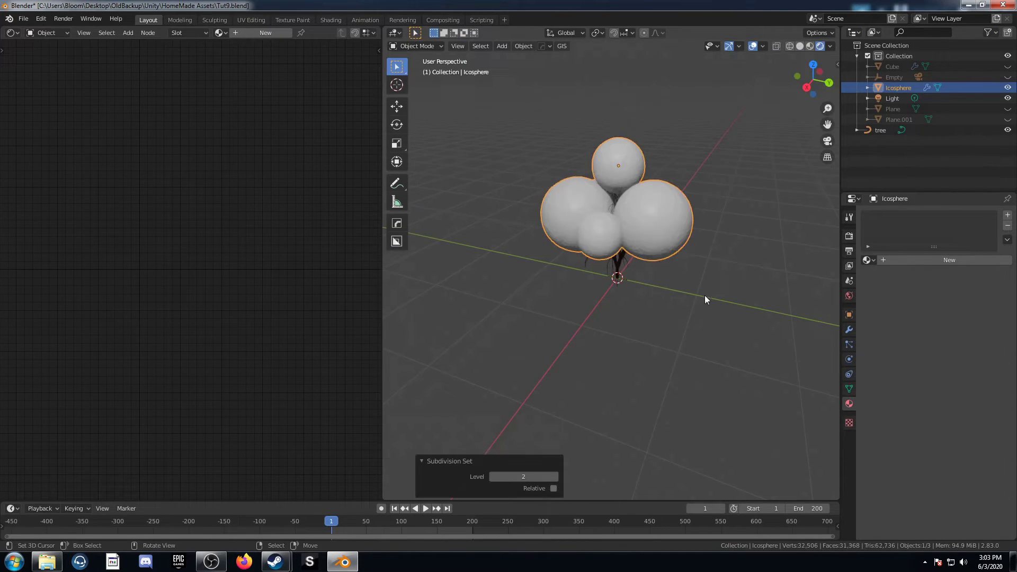
click(850, 330)
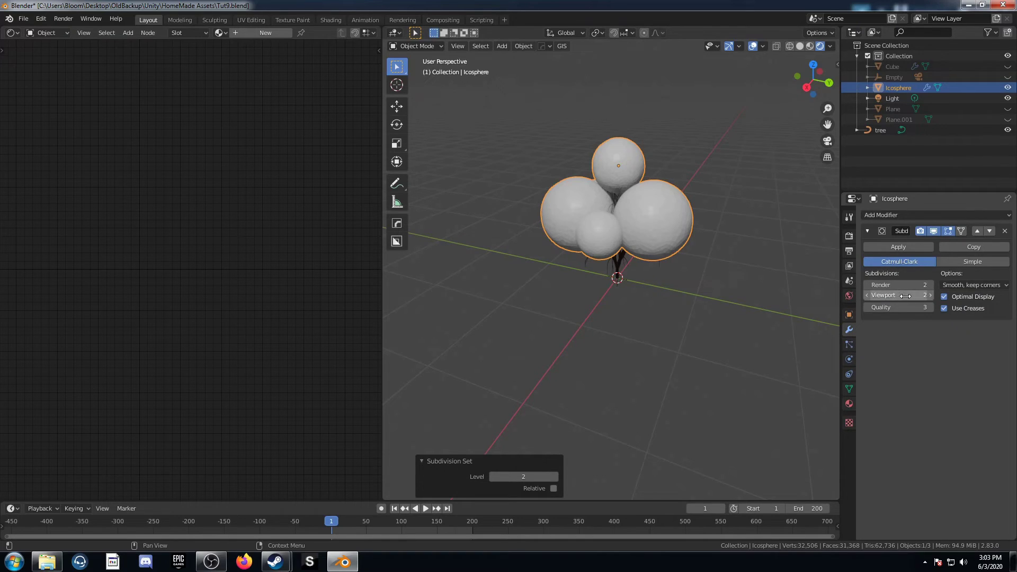
click(890, 215)
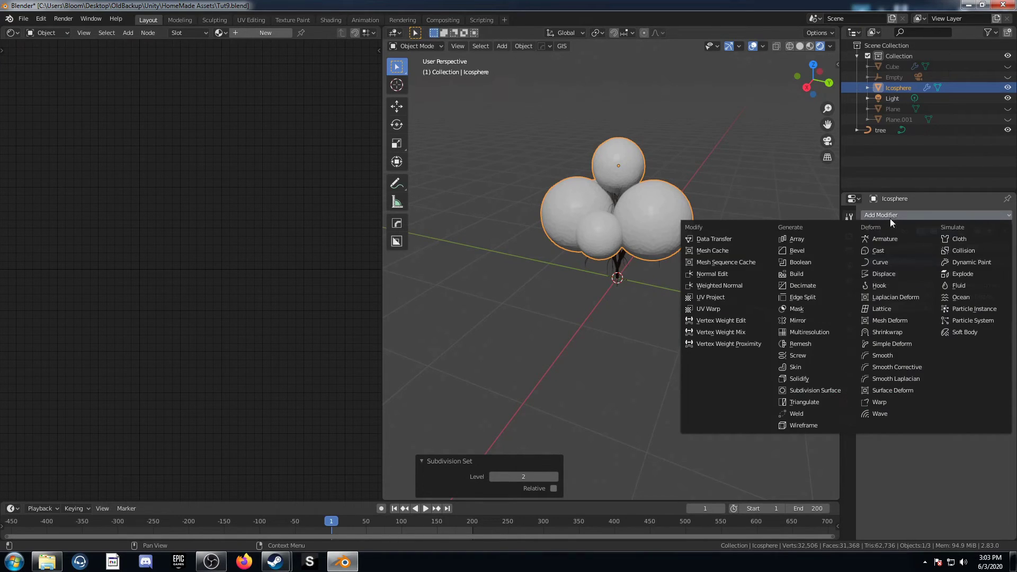
click(910, 274)
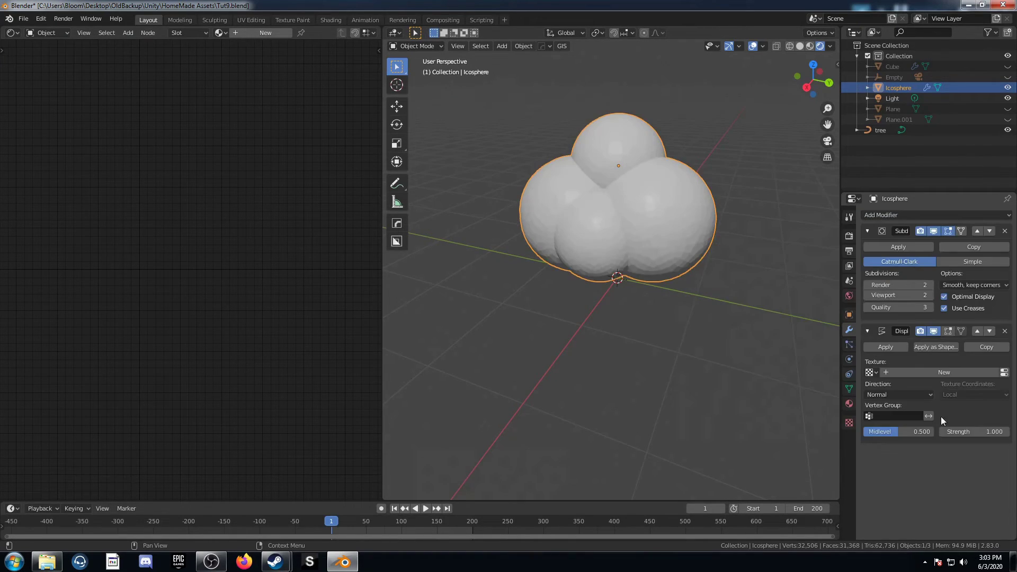
- Add a new texture to the crown's Displace modifier and set its type to Clouds
click(950, 374)
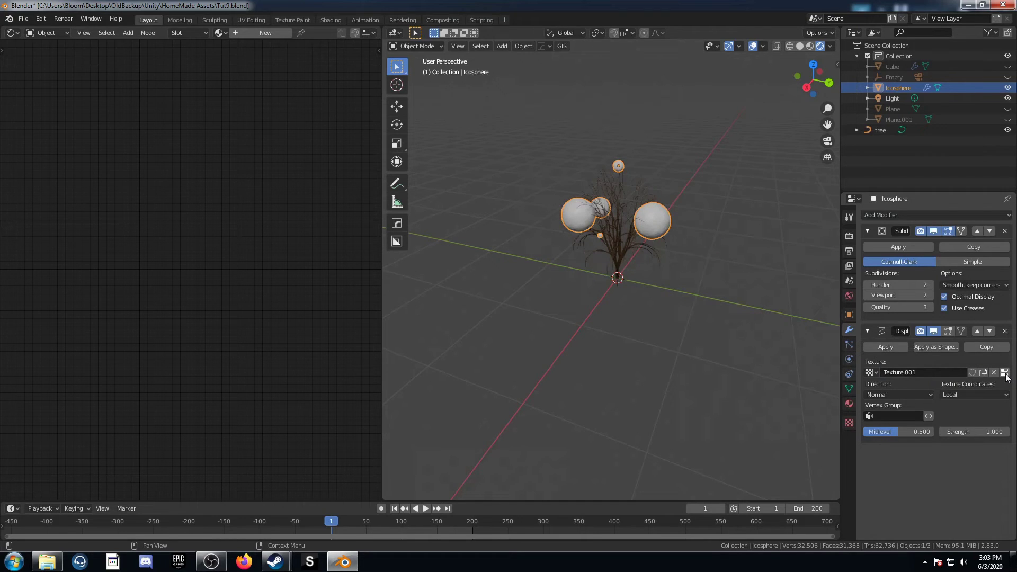
click(1004, 373)
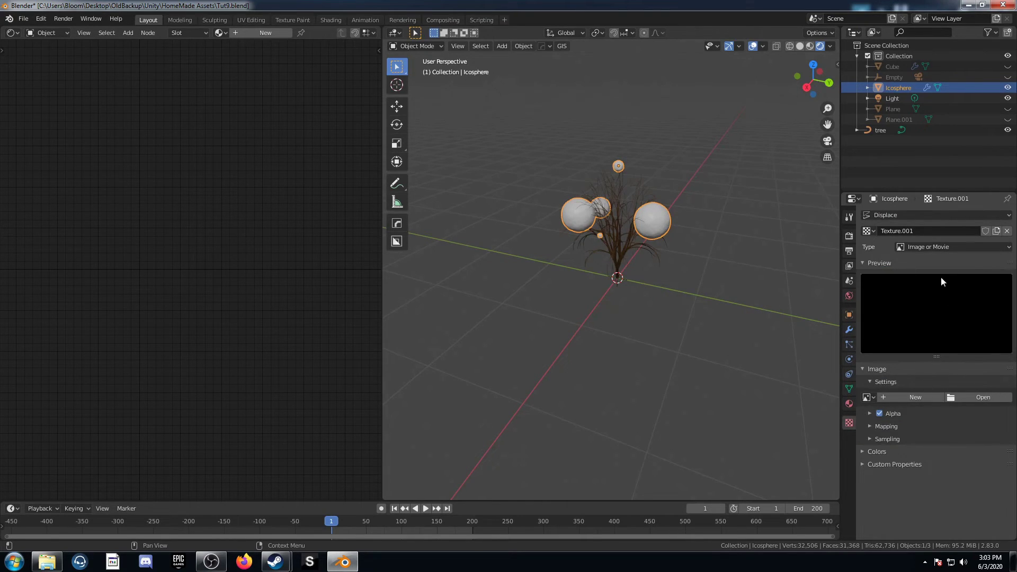
click(952, 248)
click(926, 283)
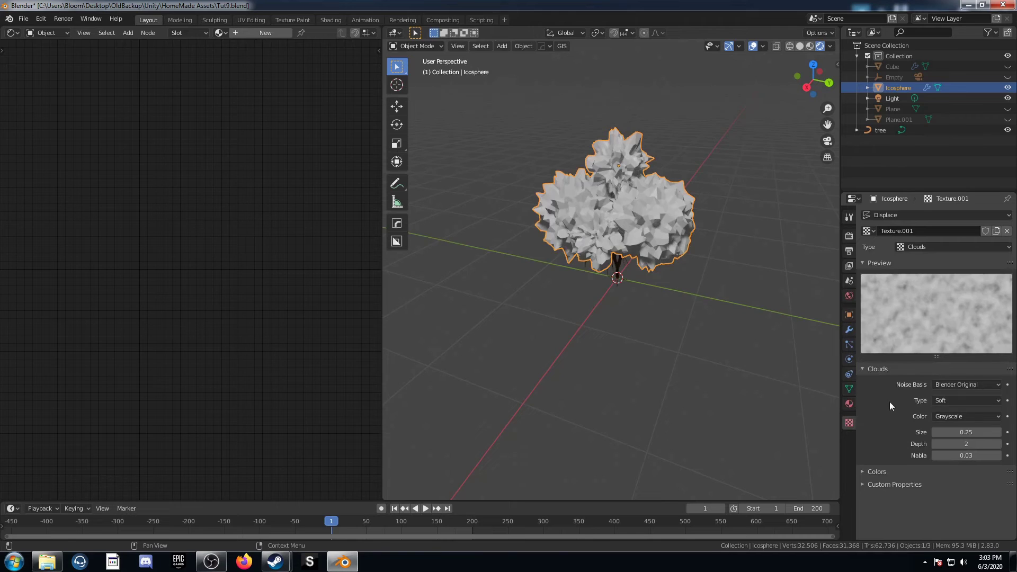
- Shade the displaced crown smooth and assign the existing leaf material named Material to it
middle_drag(662, 275, 520, 179)
right_click(637, 217)
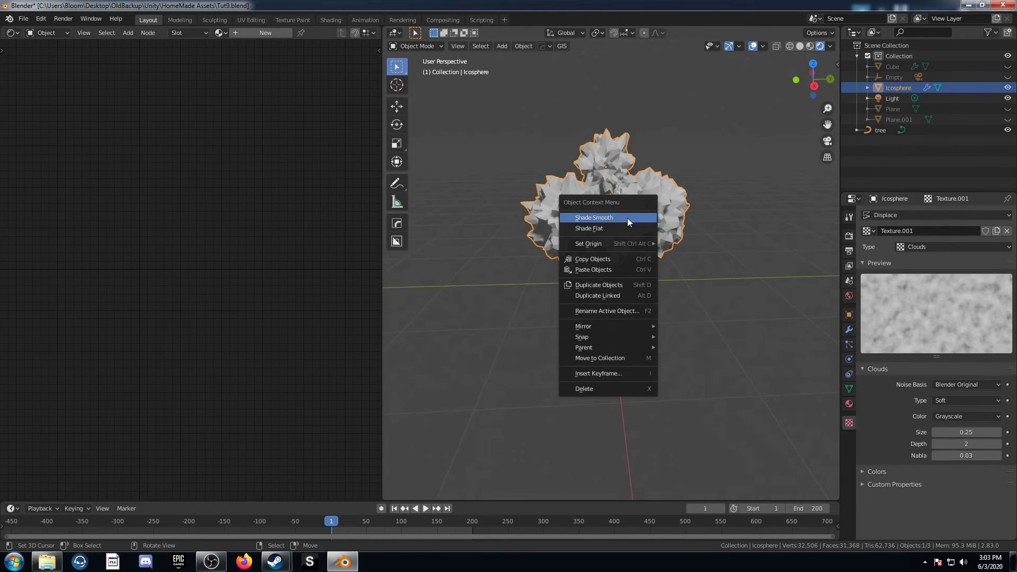
click(627, 218)
click(219, 33)
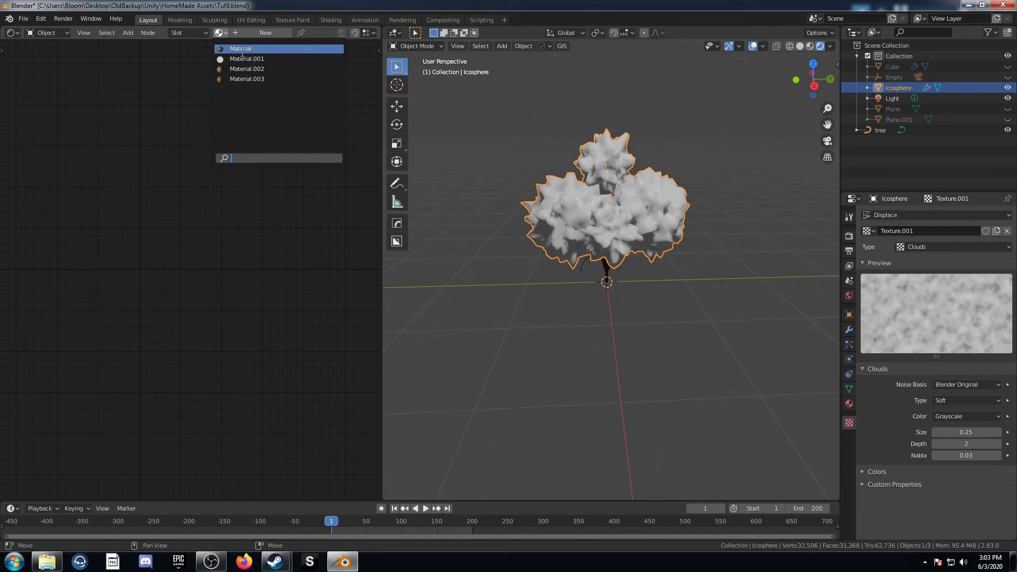
click(234, 50)
scroll(669, 297, up, 2)
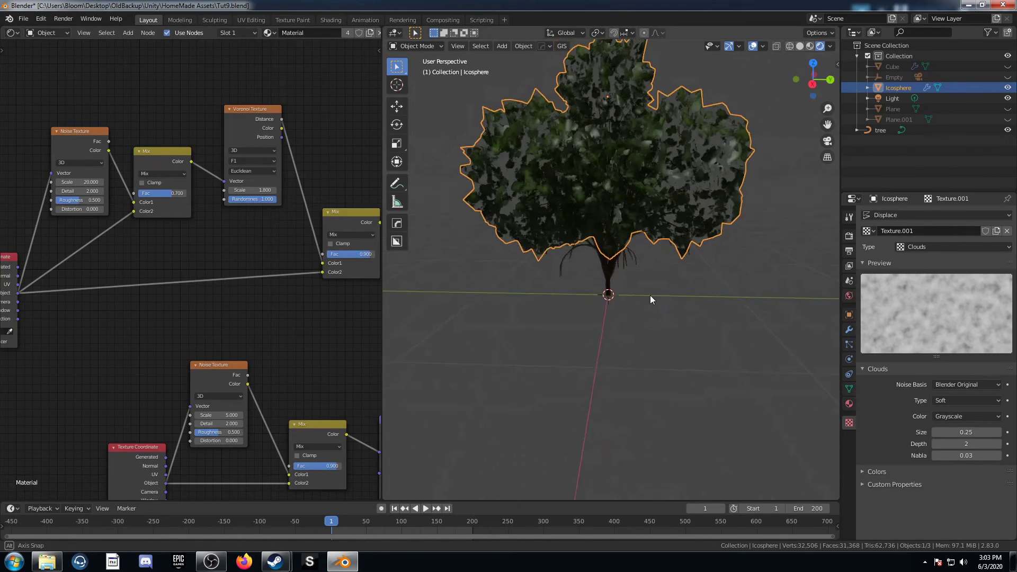
- Switch the crown to flat shading and check the foliage from several sides with the selection cleared
right_click(649, 243)
click(646, 253)
middle_drag(647, 236, 536, 315)
key(alt+a)
scroll(593, 246, down, 3)
scroll(617, 187, up, 3)
click(622, 138)
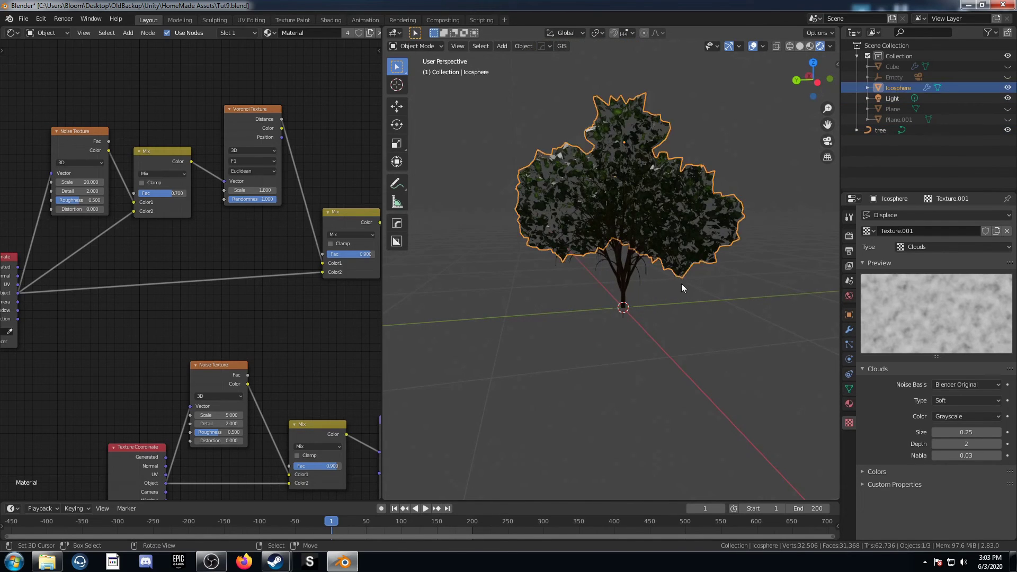
middle_drag(681, 284, 610, 290)
key(alt+a)
scroll(733, 313, up, 3)
- Select the crown and lower it along the global Z axis by about 0.12 m over the branches
click(492, 171)
key(g)
key(z)
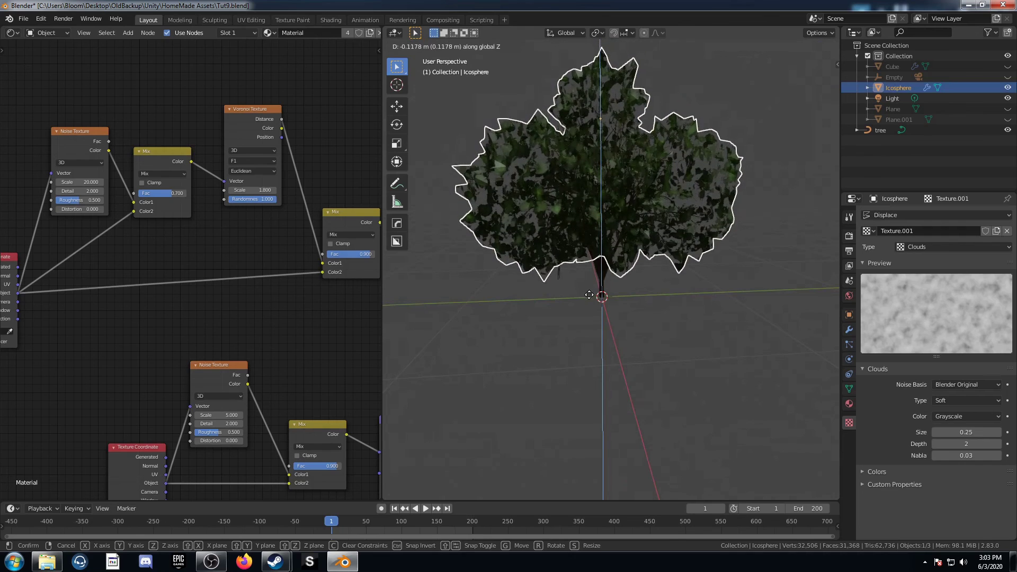
click(590, 300)
scroll(627, 350, down, 1)
middle_drag(627, 351, 637, 305)
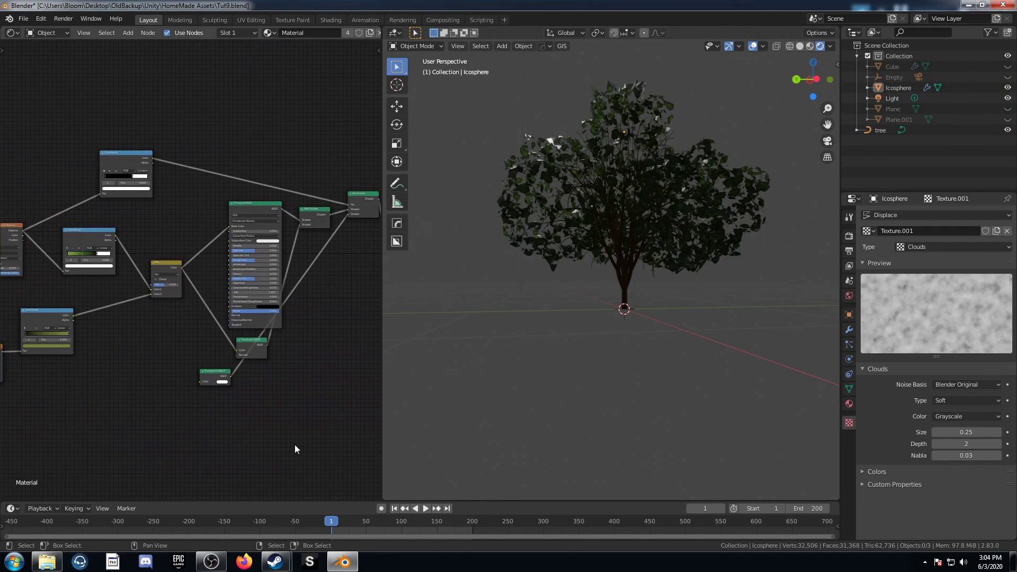